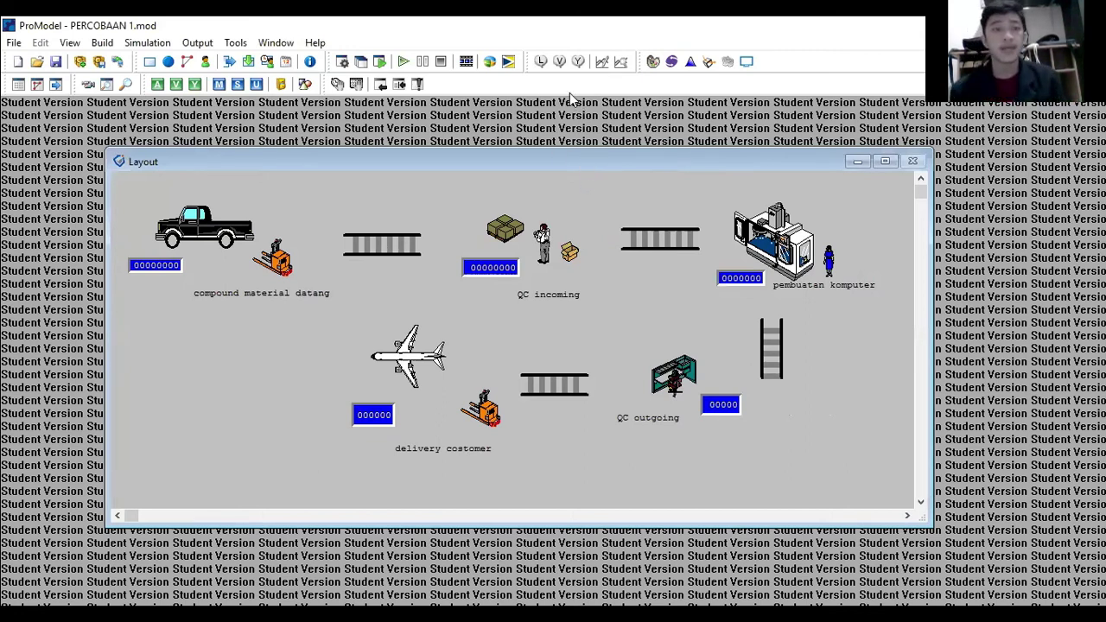
# Open the Locations table and move the Layout window down so that it leaves the location records uncovered.
pyautogui.click(99, 45)
pyautogui.click(121, 72)
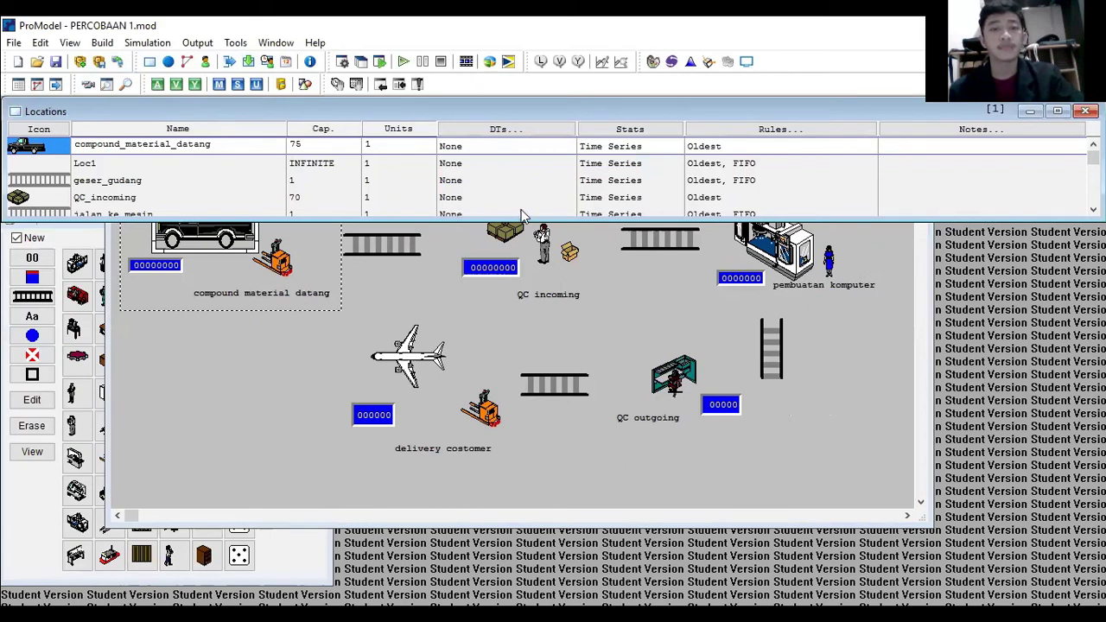
pyautogui.click(615, 329)
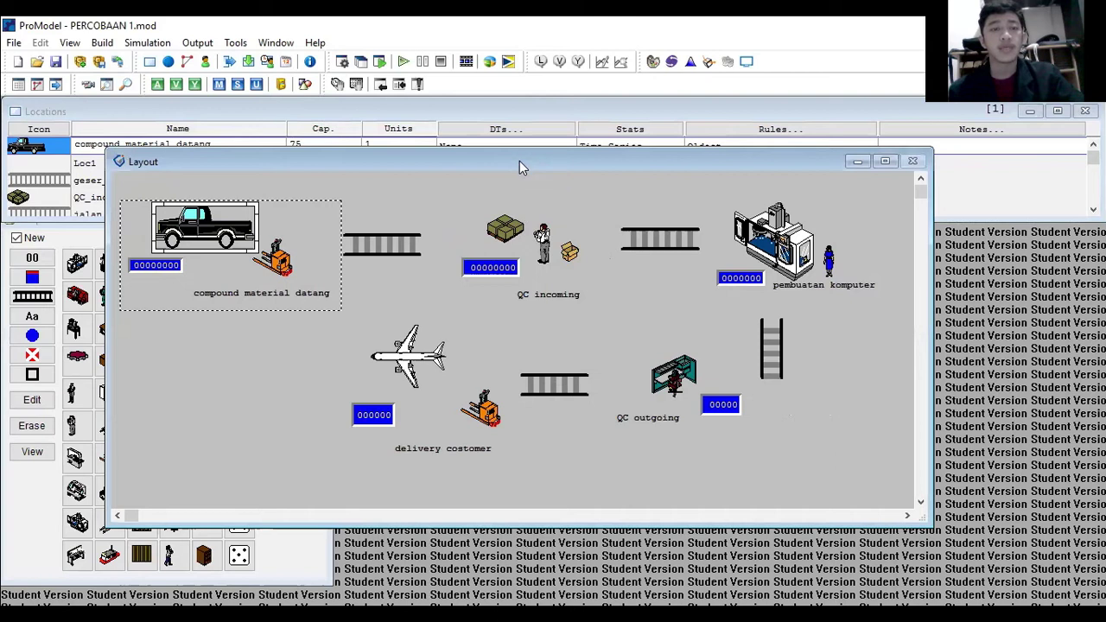
pyautogui.moveTo(519, 160); pyautogui.dragTo(561, 216)
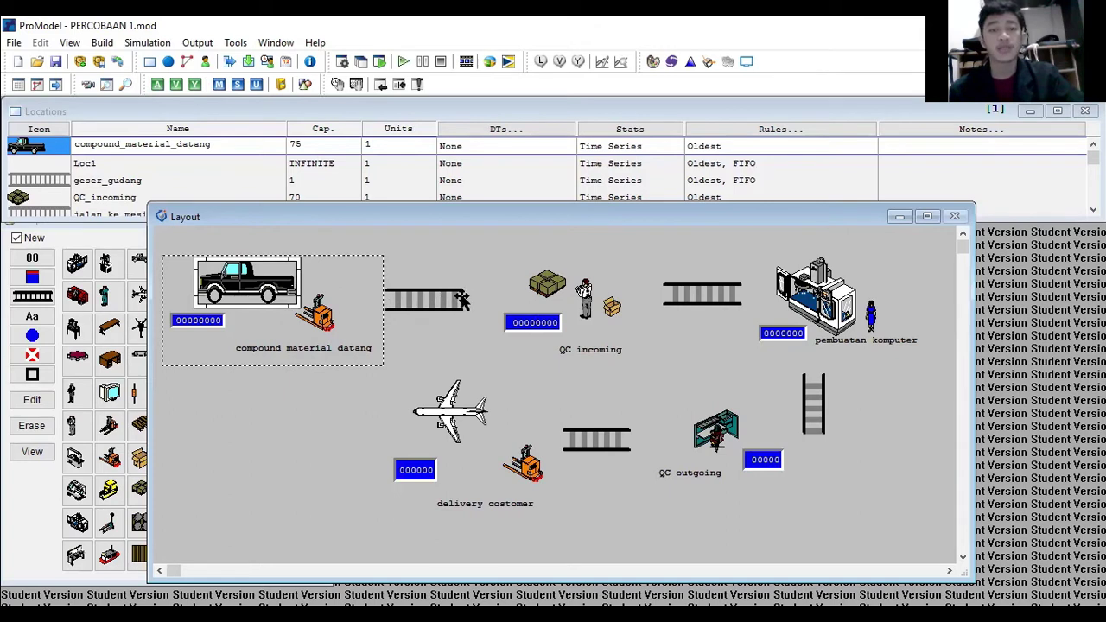
pyautogui.click(537, 291)
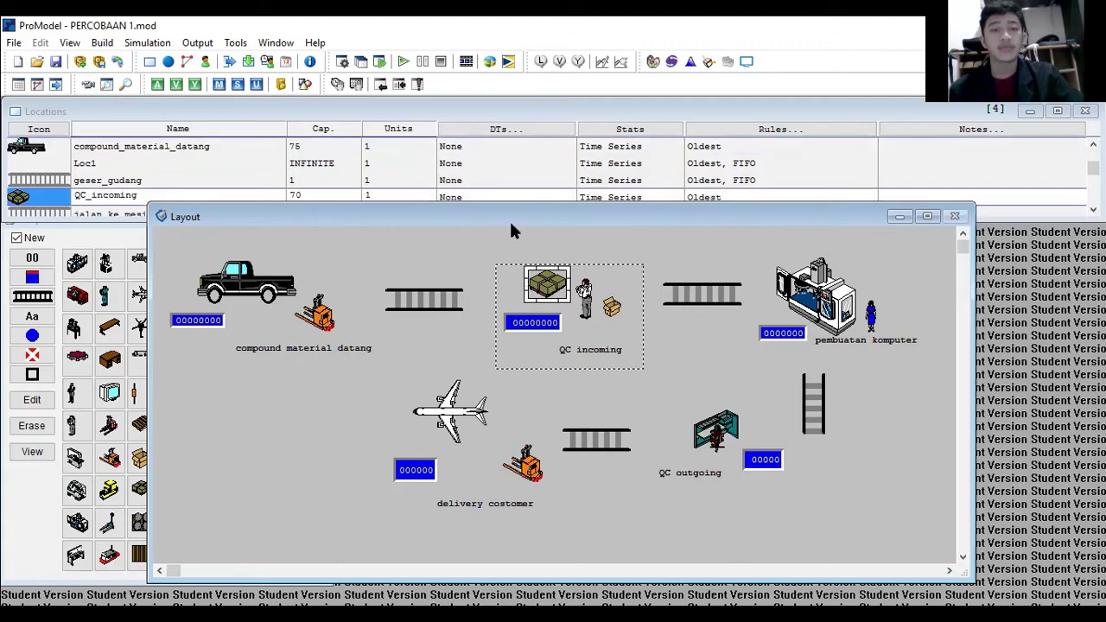
pyautogui.moveTo(514, 215); pyautogui.dragTo(520, 238)
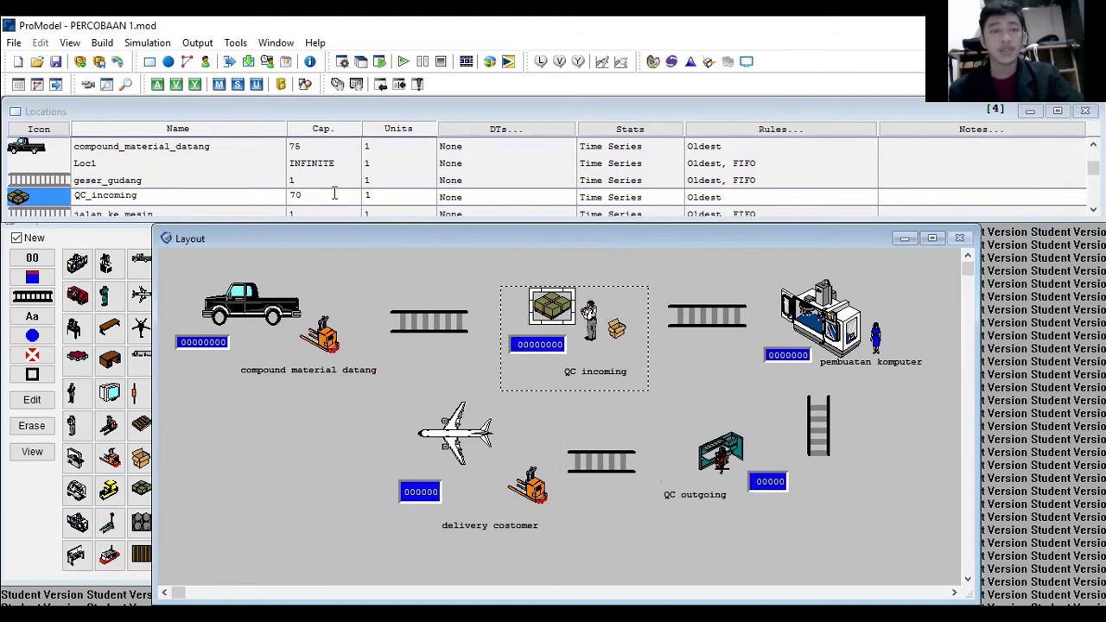
# Go through the location records from compound_material_datang to Loc3, examining each location's capacity, units and rules alongside its layout graphic.
pyautogui.press('Down')
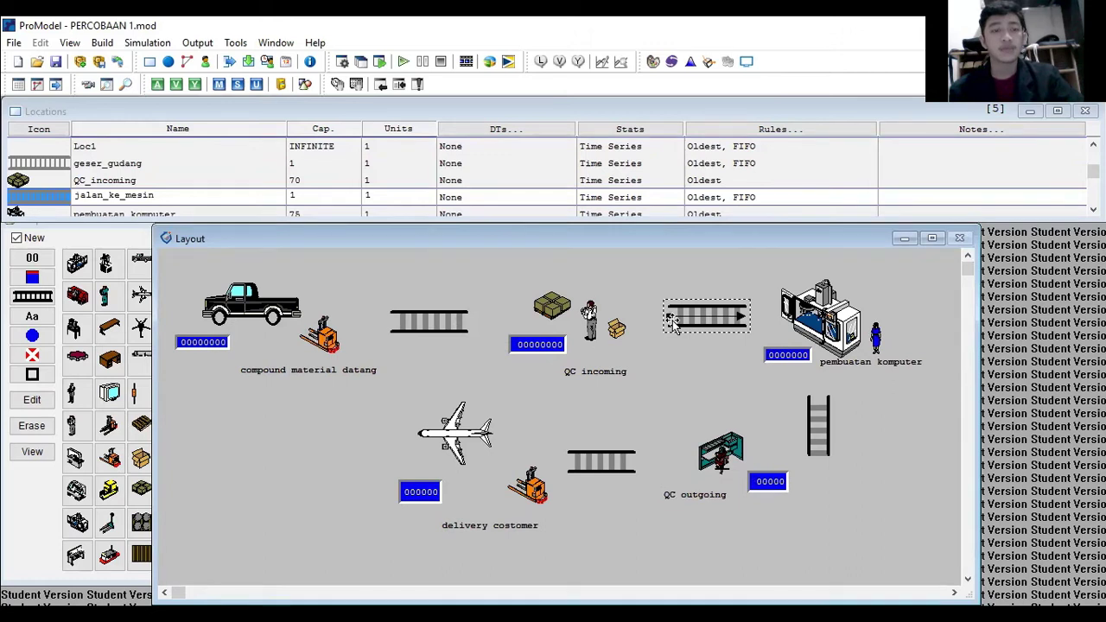
pyautogui.scroll(4, 594, 180)
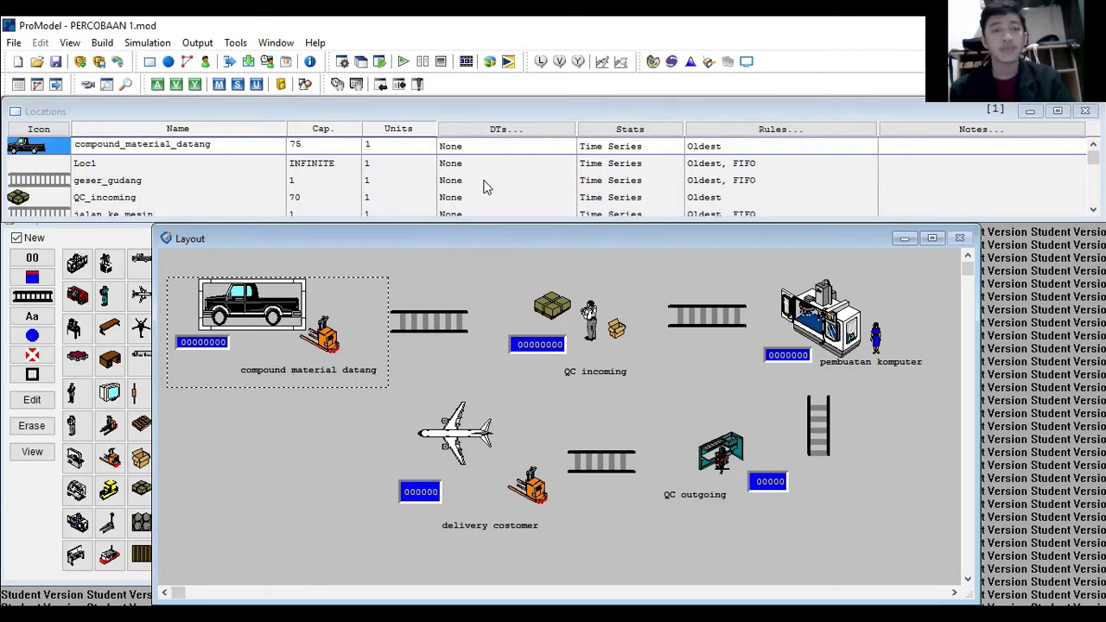
pyautogui.press('Down')
pyautogui.press('Down')
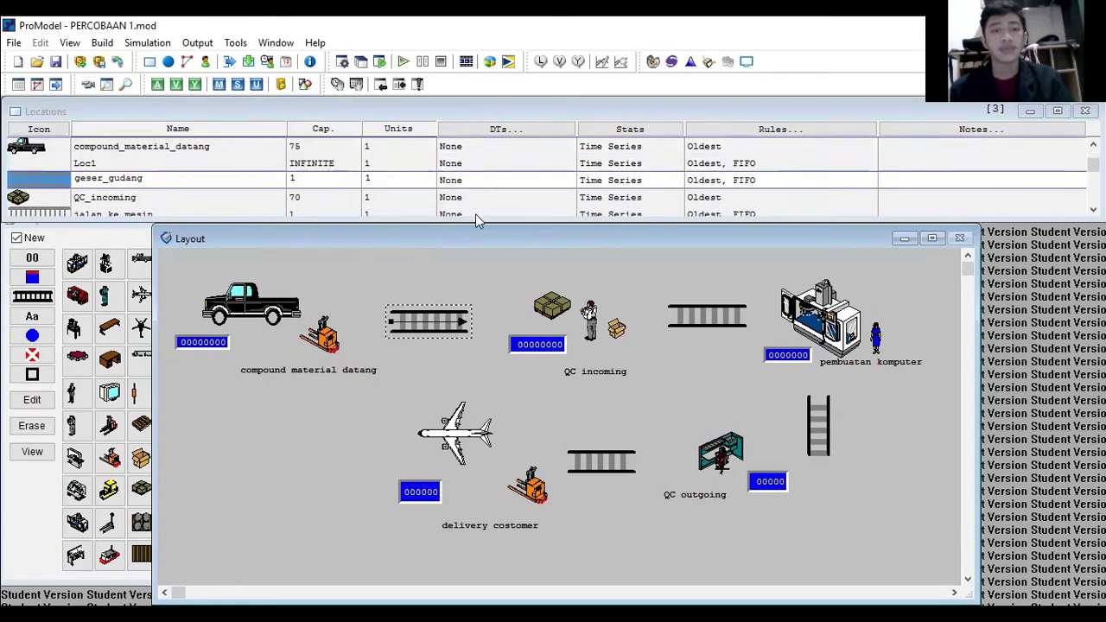
pyautogui.press('Down')
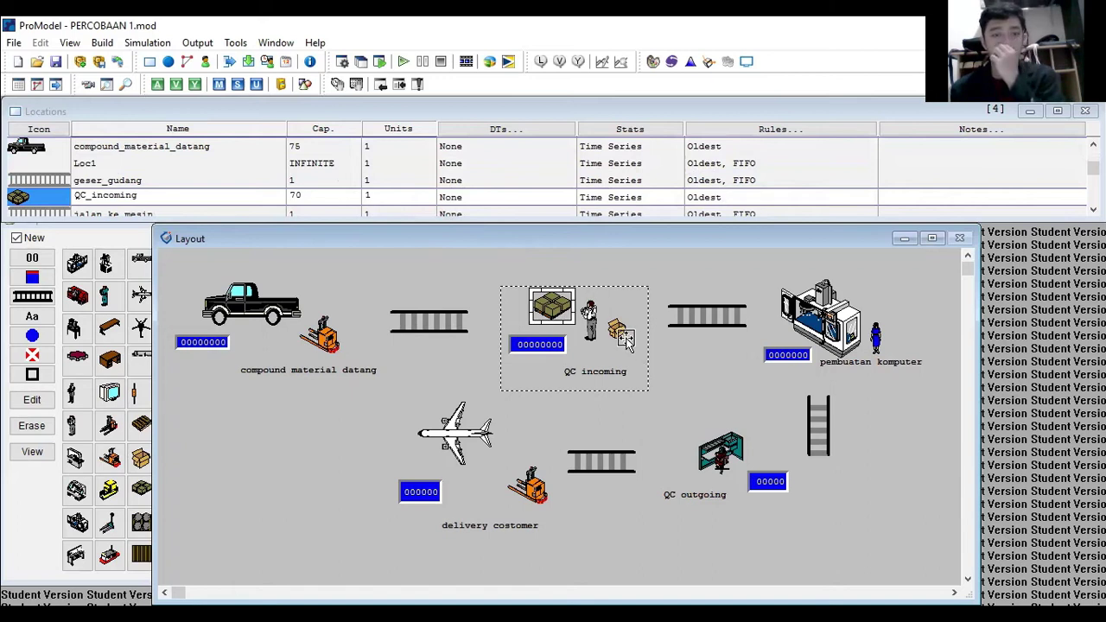
pyautogui.click(564, 209)
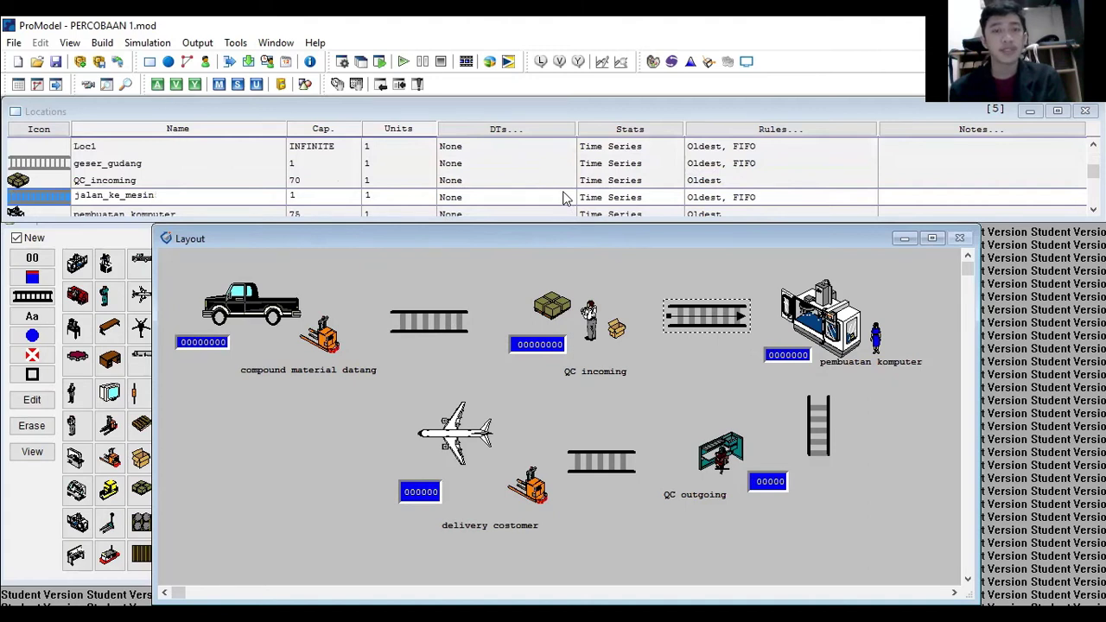
pyautogui.press('Down')
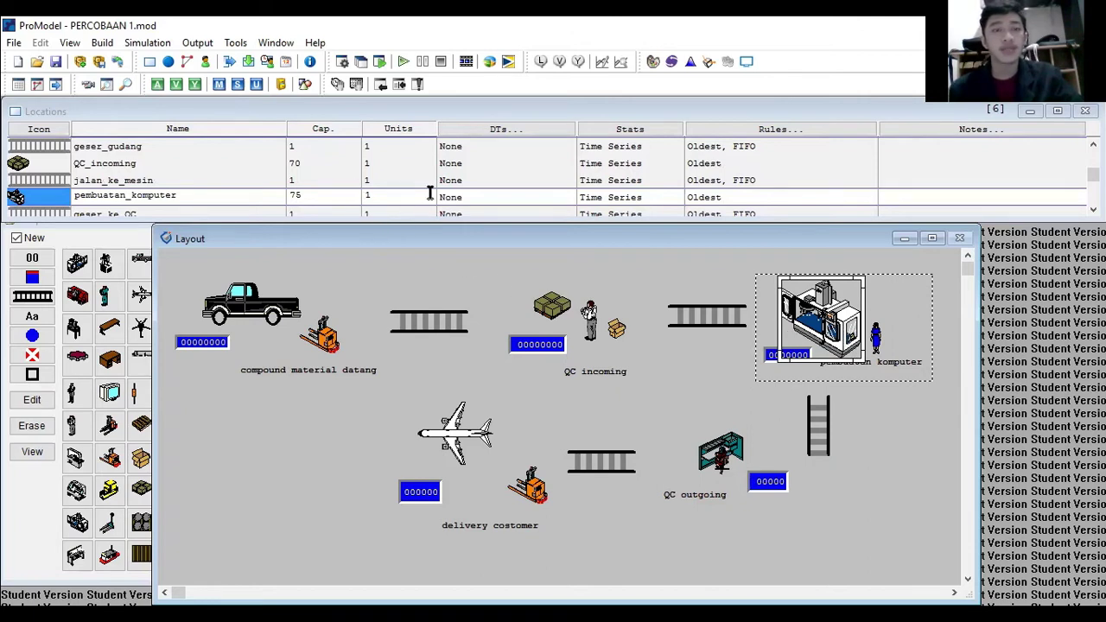
pyautogui.press('Down')
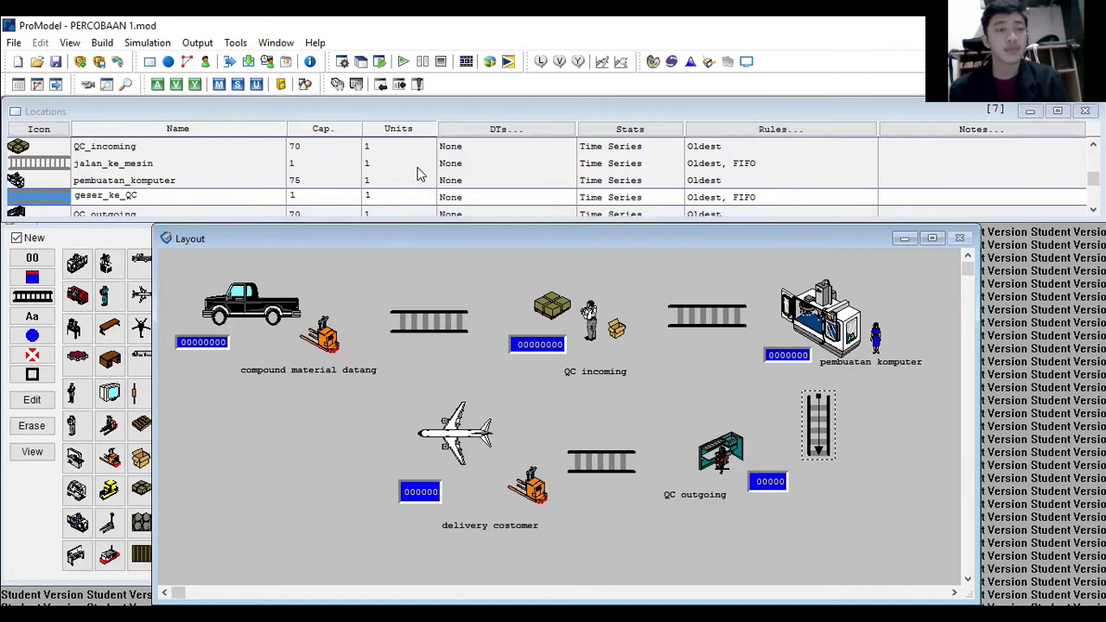
pyautogui.press('Down')
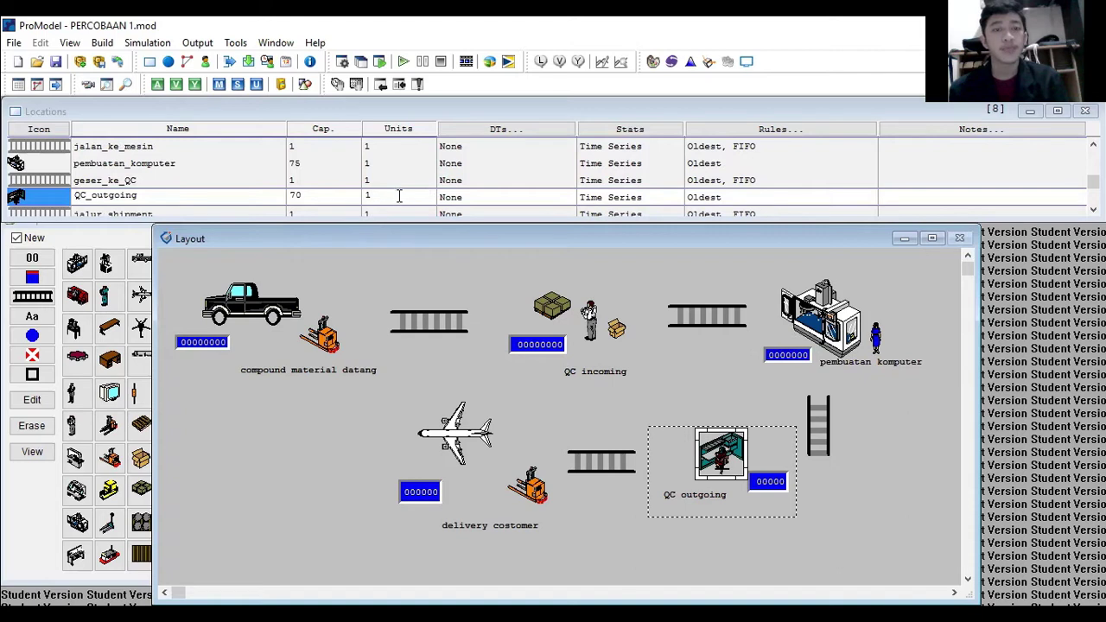
pyautogui.press('Down')
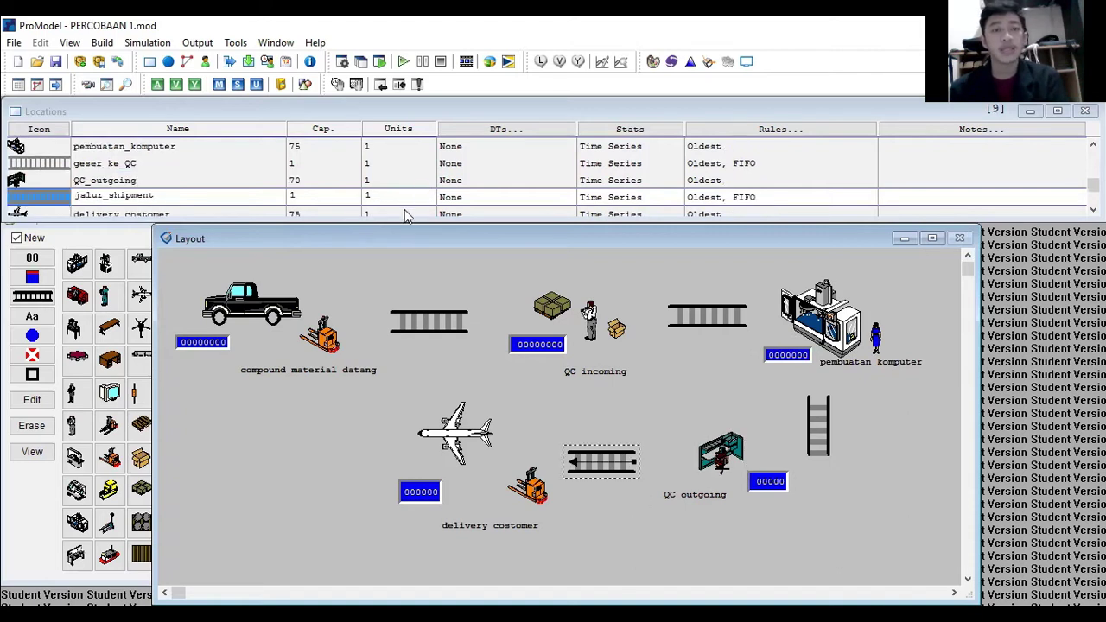
pyautogui.press('Down')
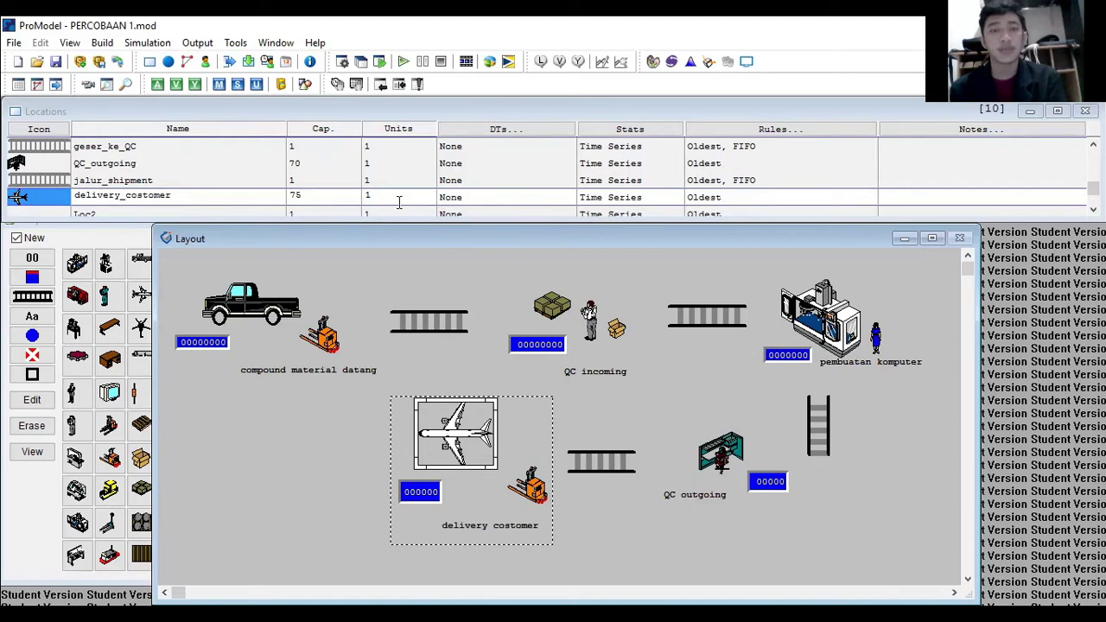
pyautogui.press('Down')
pyautogui.press('Down')
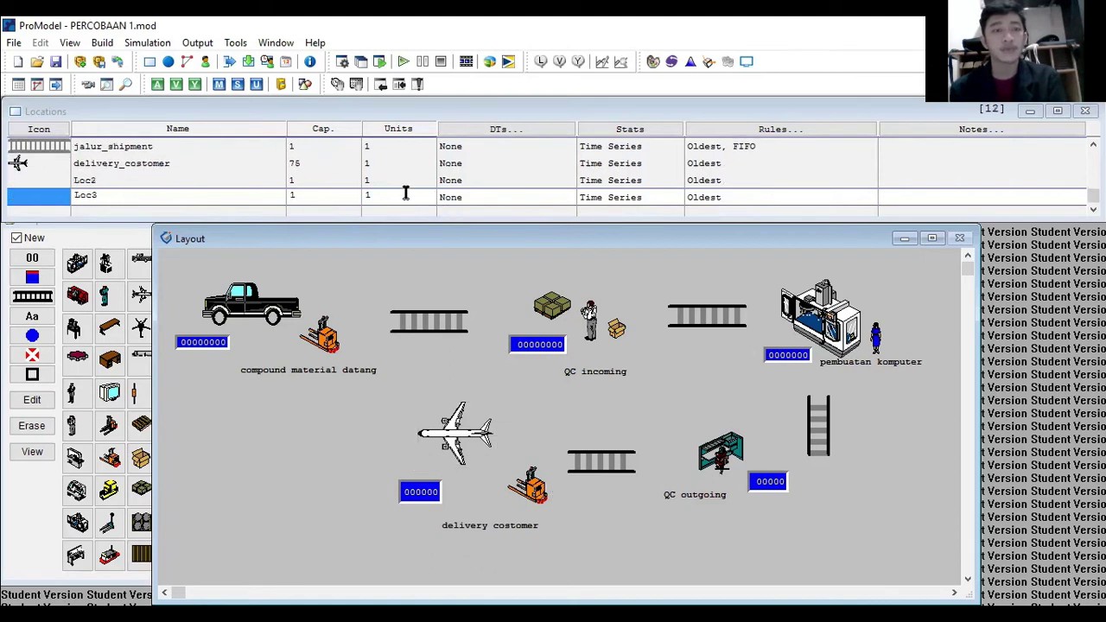
pyautogui.press('Up')
pyautogui.press('Up')
pyautogui.press('Up')
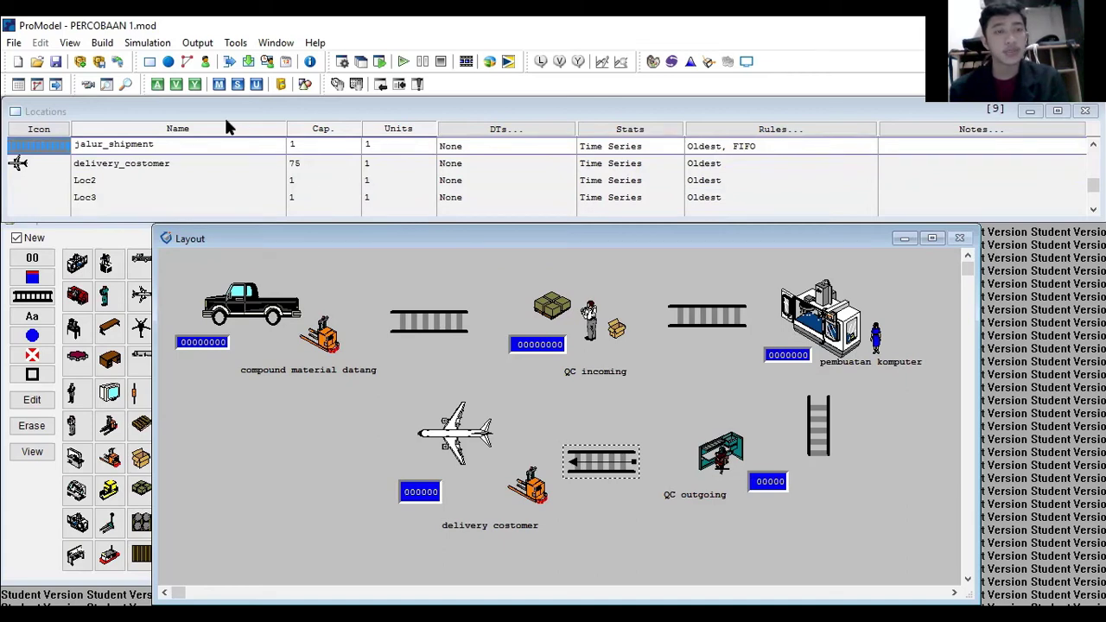
# Review the model's entity definitions and its Arrivals table.
pyautogui.click(102, 43)
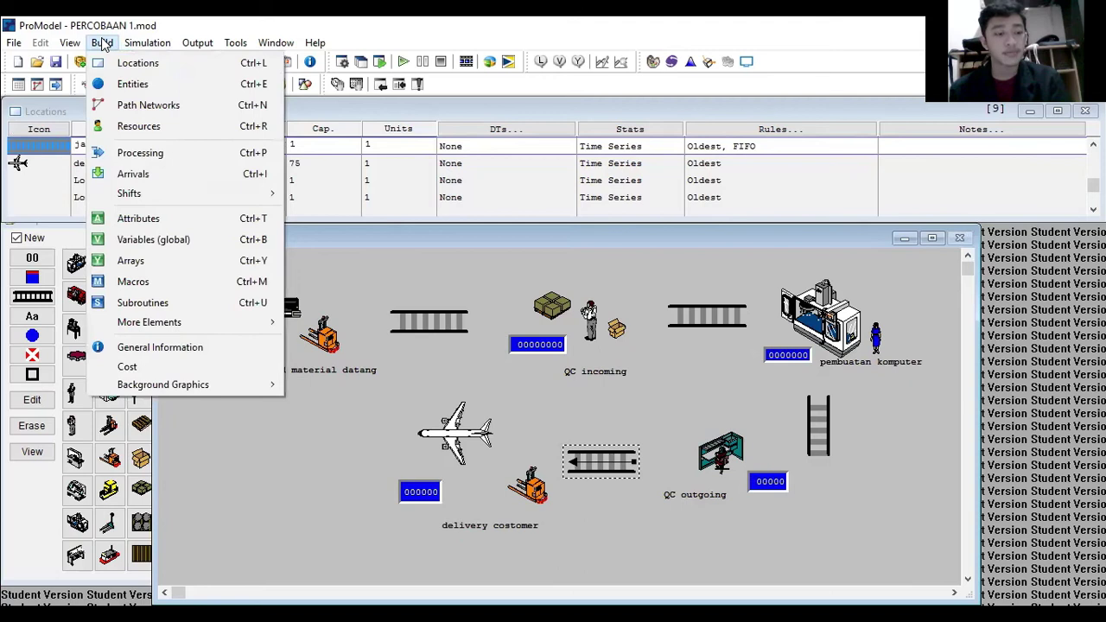
pyautogui.click(138, 84)
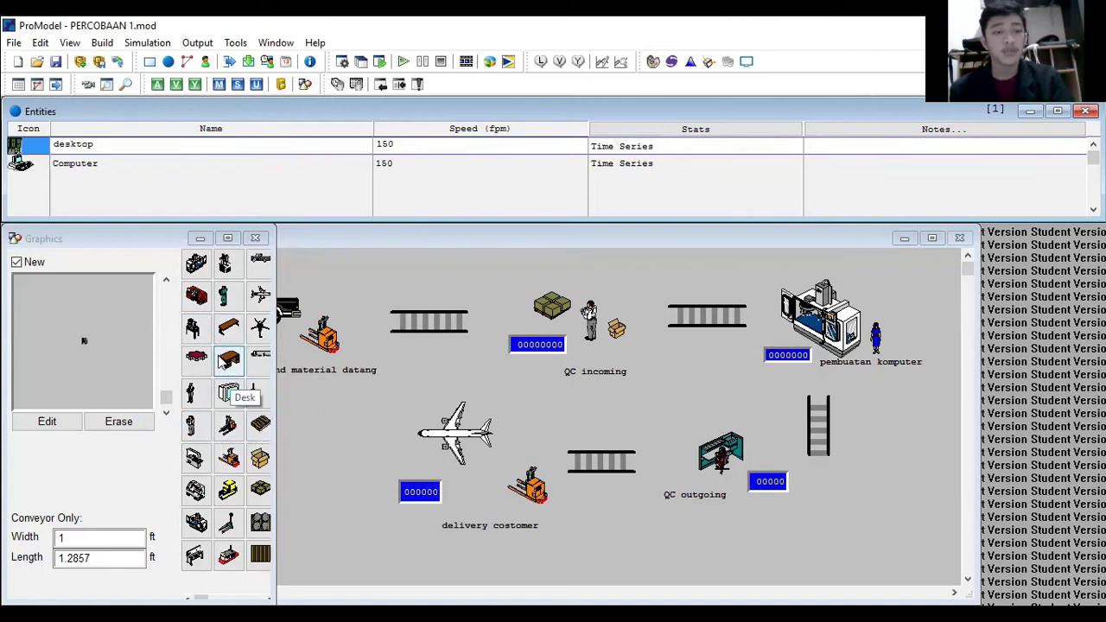
pyautogui.click(104, 43)
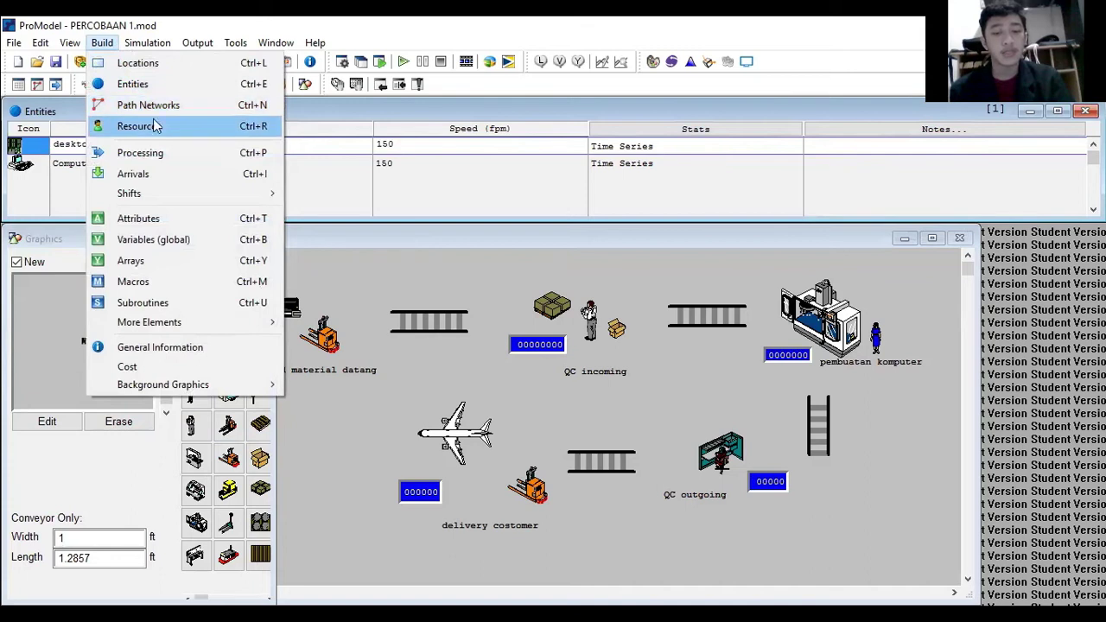
pyautogui.click(169, 175)
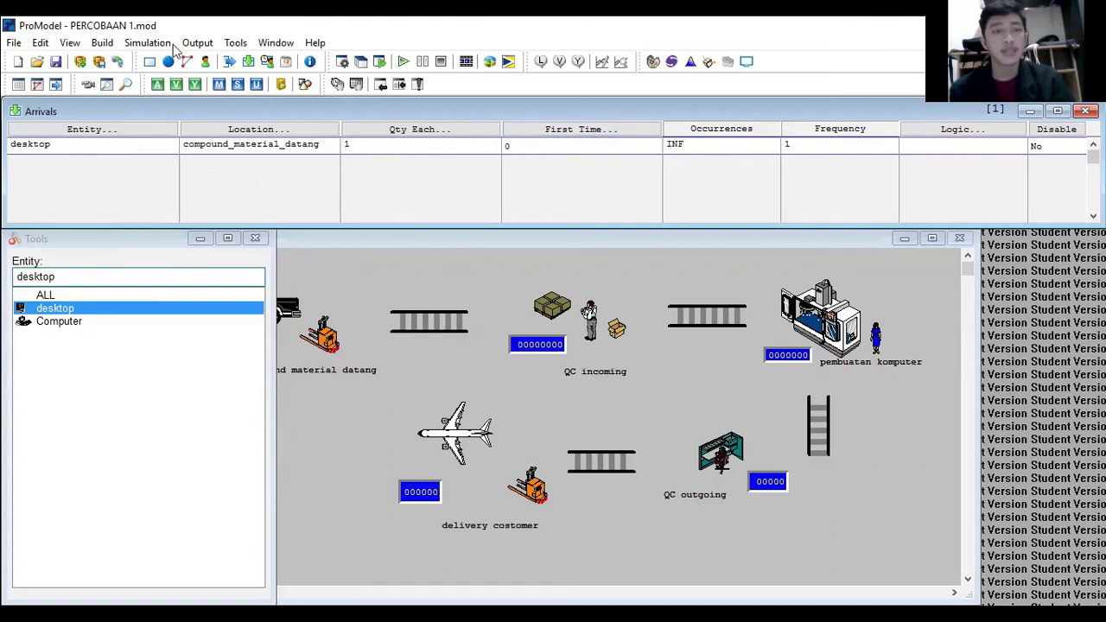
# Open the Processing tables and examine the operation and routing of the desktop processes from compound_material_datang to pembuatan_komputer.
pyautogui.click(105, 45)
pyautogui.click(141, 160)
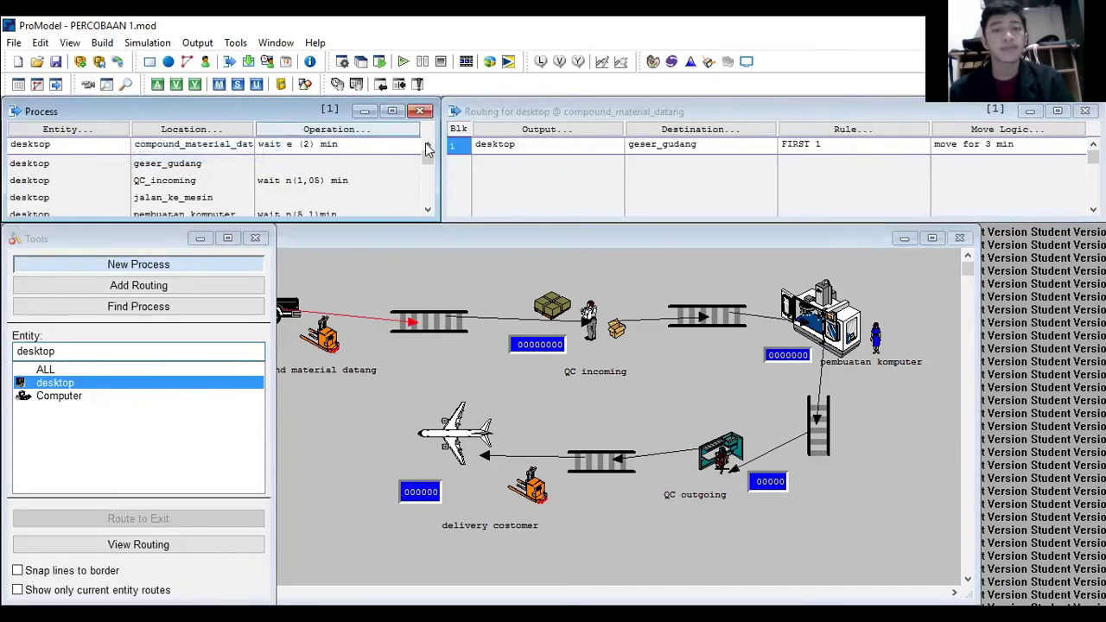
pyautogui.click(429, 210)
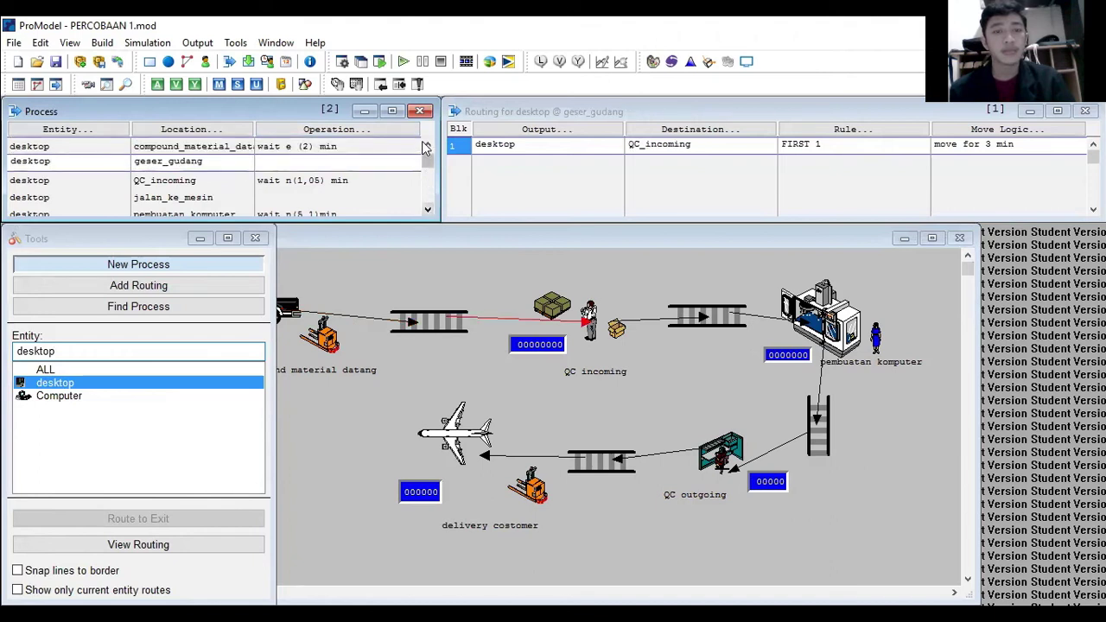
pyautogui.click(429, 145)
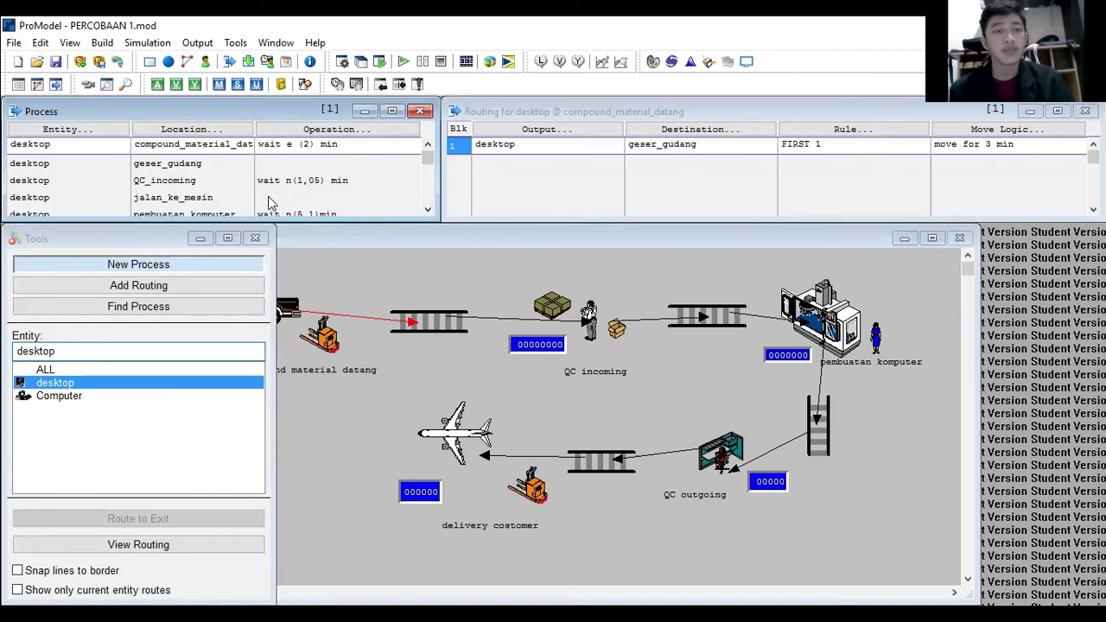
pyautogui.click(428, 211)
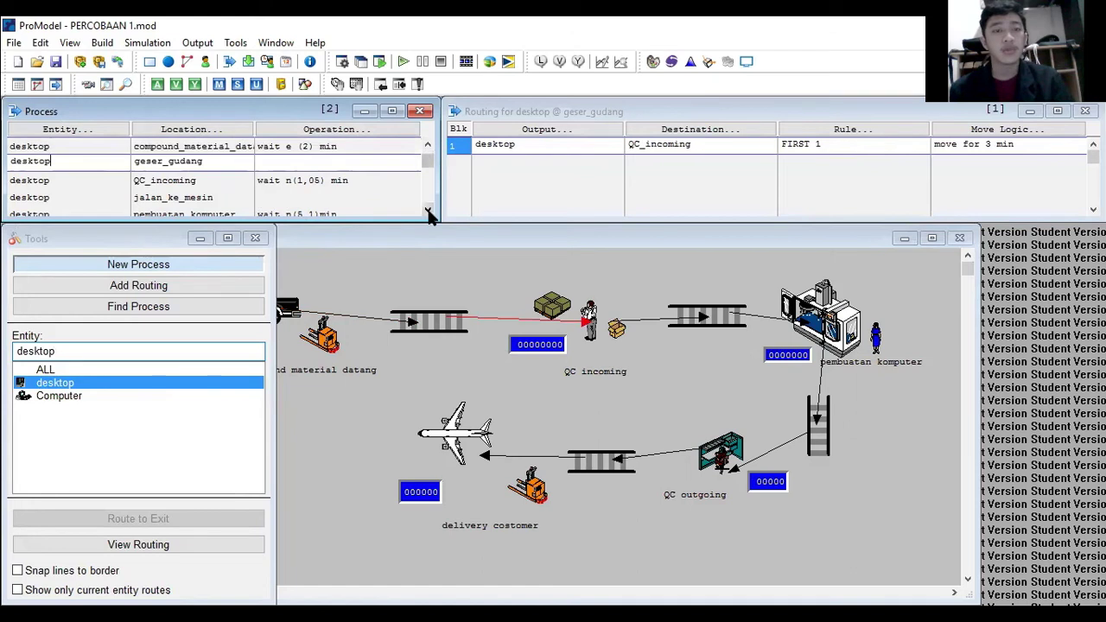
pyautogui.click(428, 212)
pyautogui.click(428, 212)
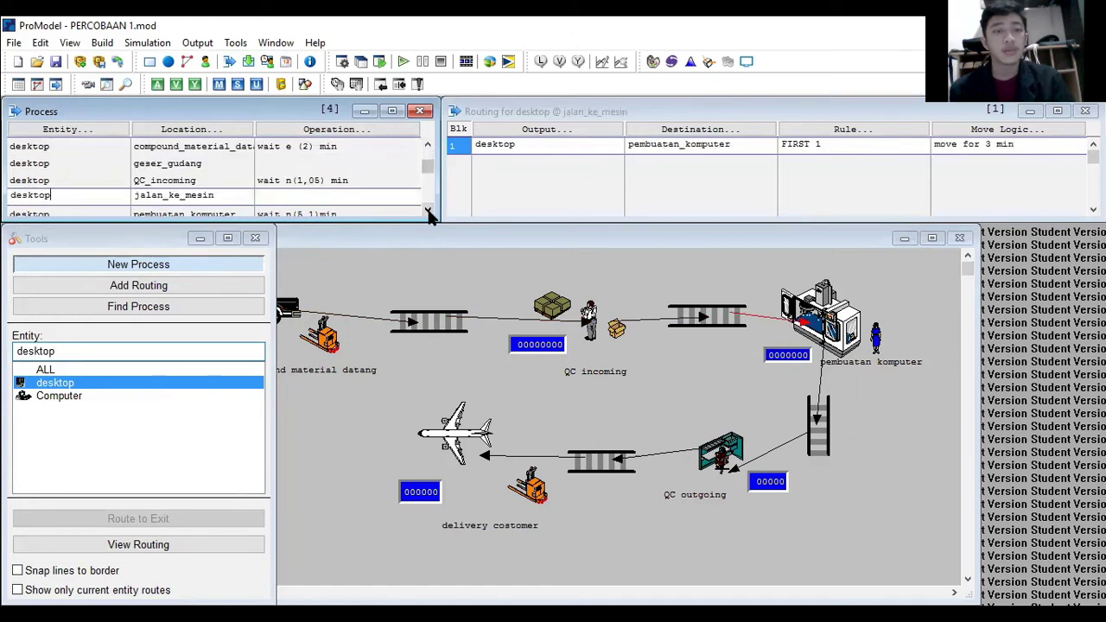
pyautogui.click(428, 212)
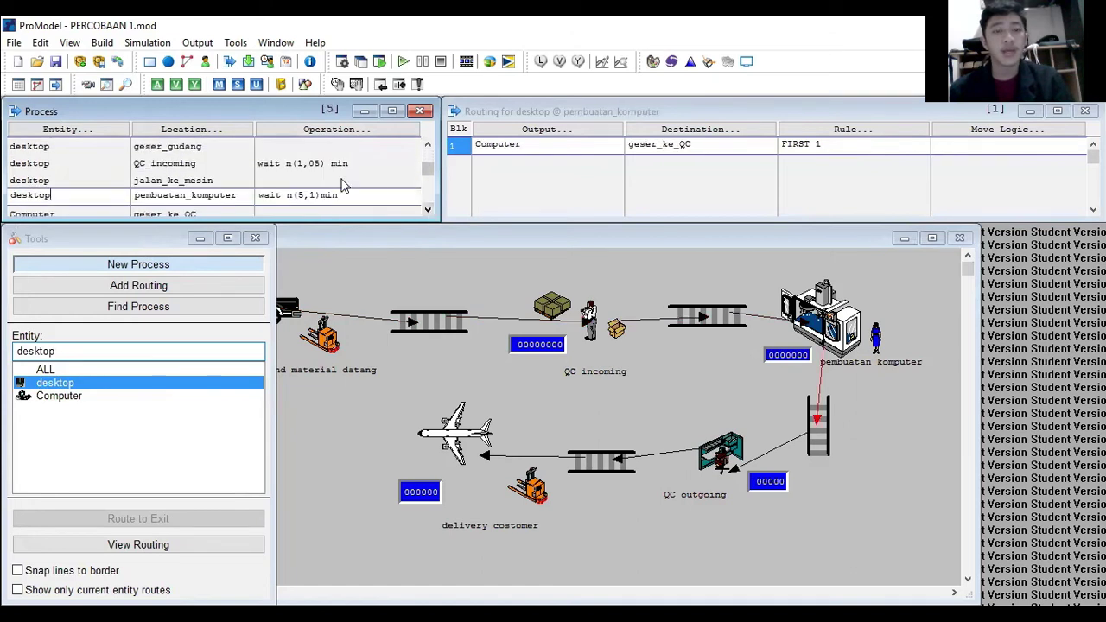
# Examine the operations and routings of the Computer processes through delivery_costomer, and return to the first process record.
pyautogui.click(427, 211)
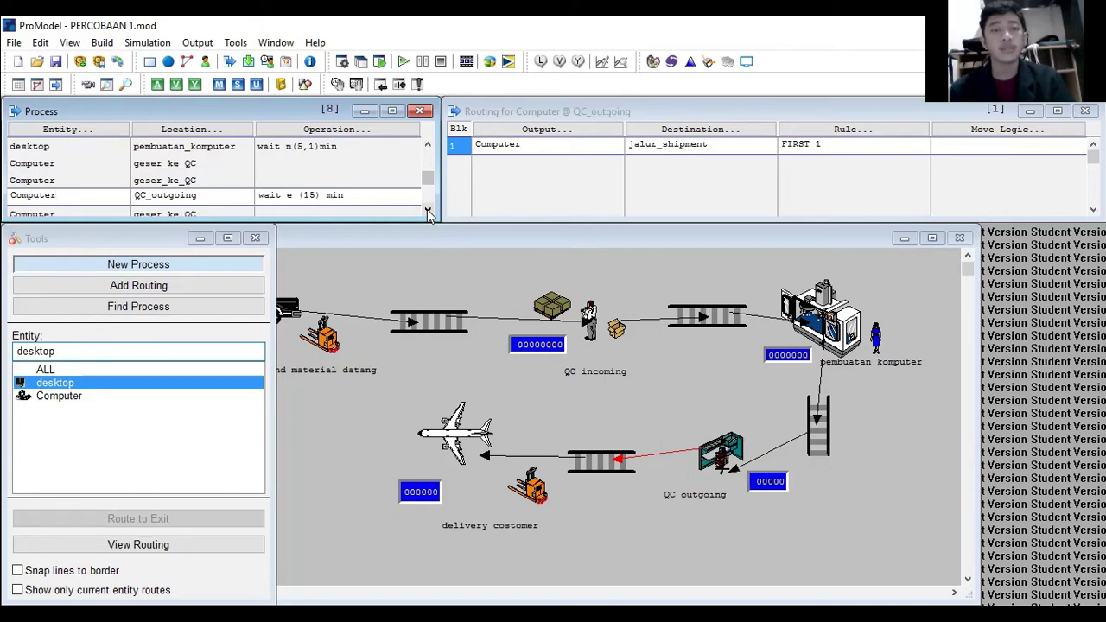
pyautogui.press('Down')
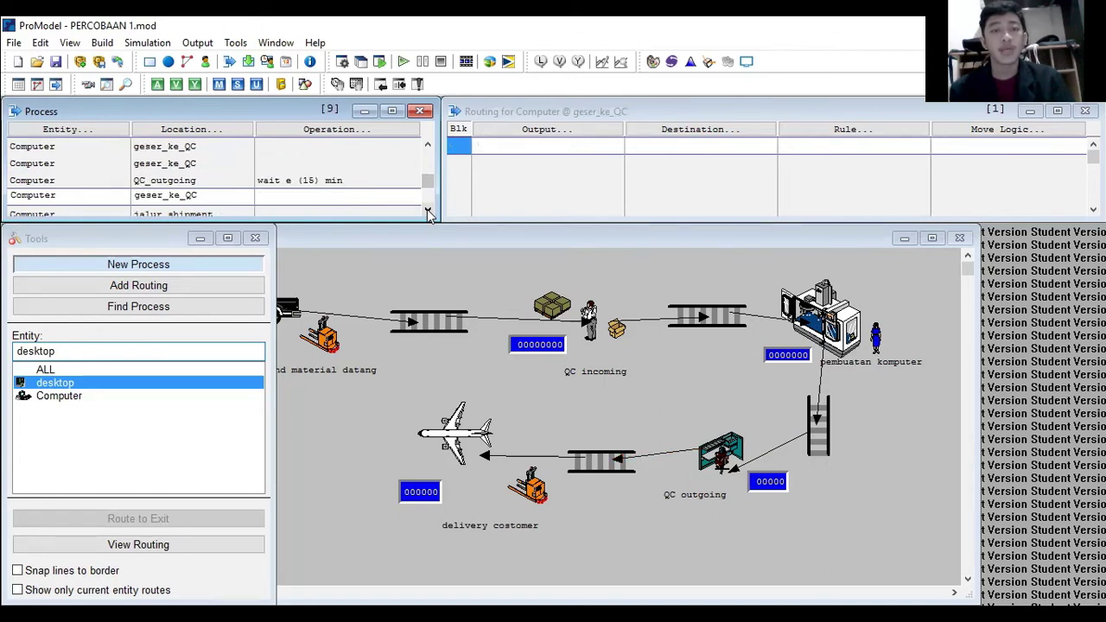
pyautogui.press('Down')
pyautogui.press('Down')
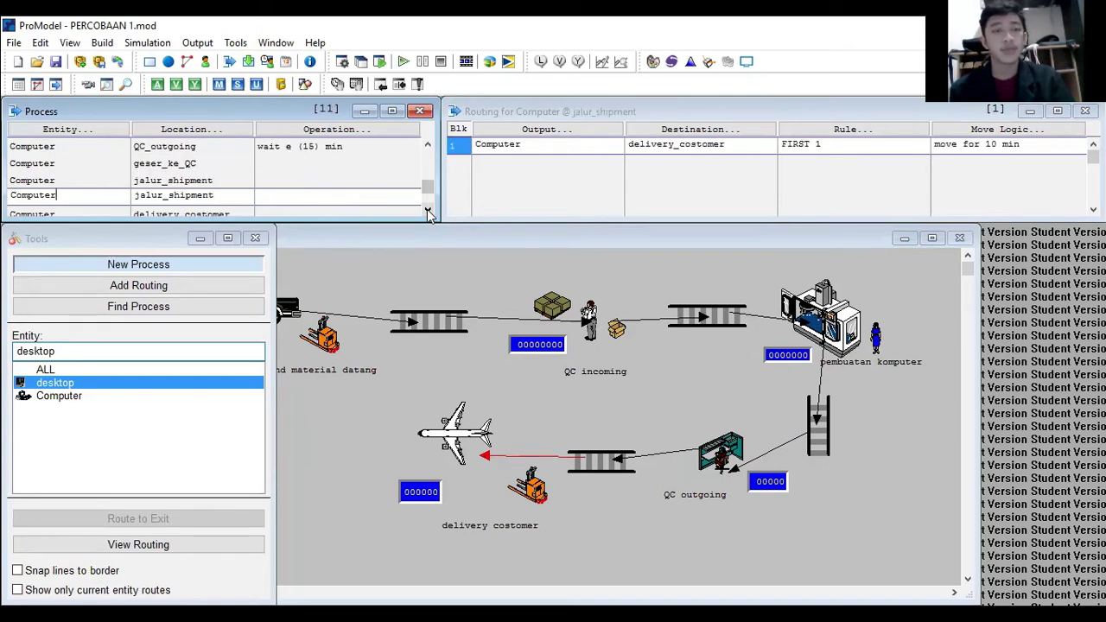
pyautogui.click(427, 212)
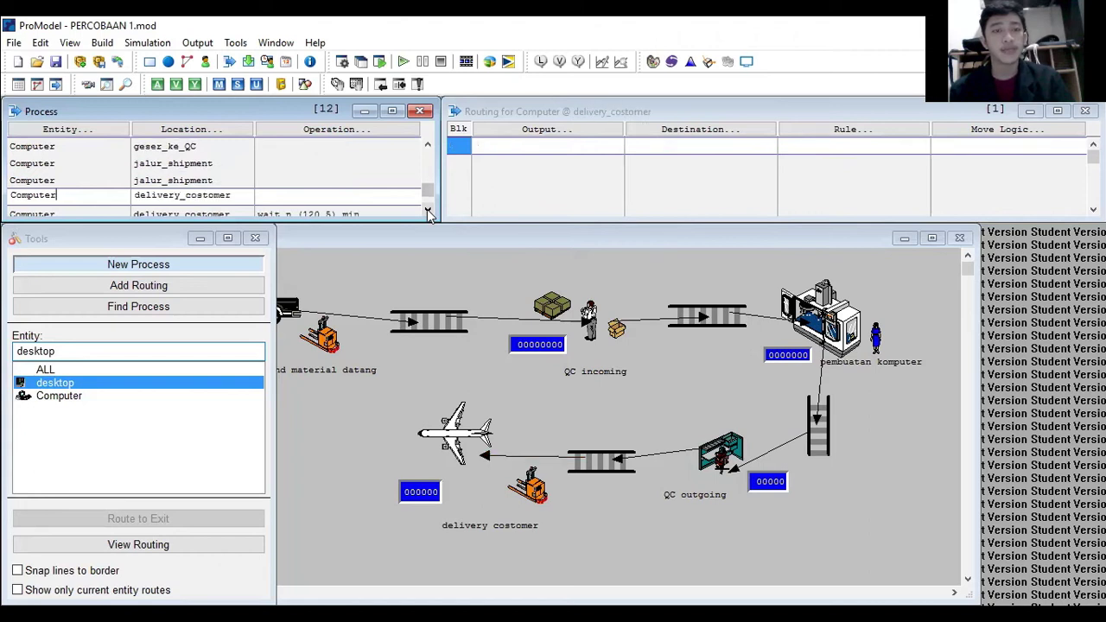
pyautogui.click(427, 211)
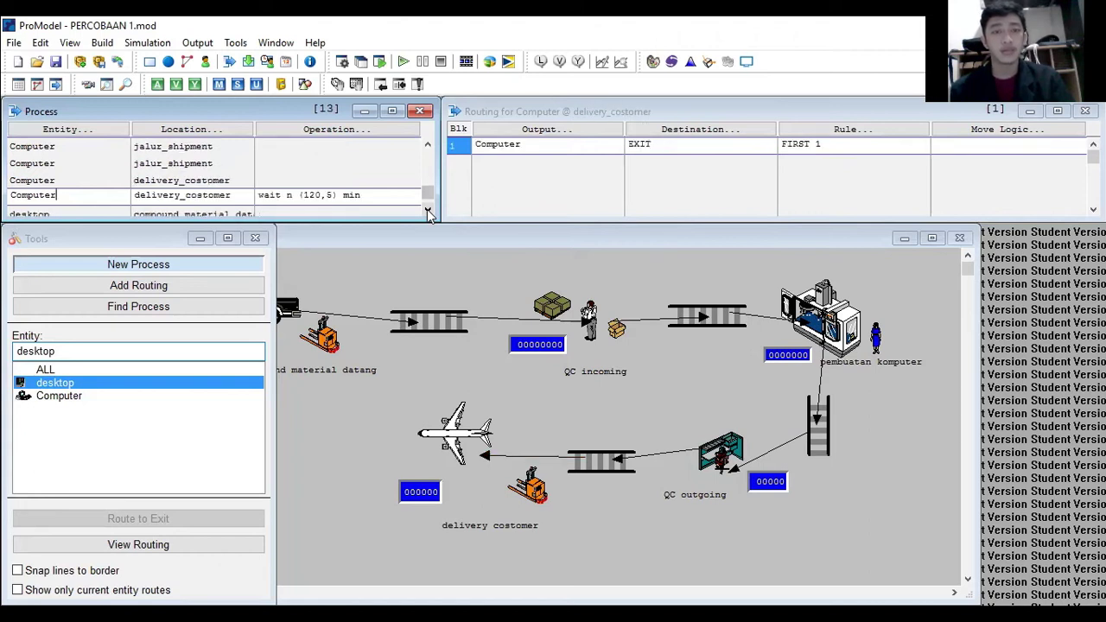
pyautogui.click(427, 212)
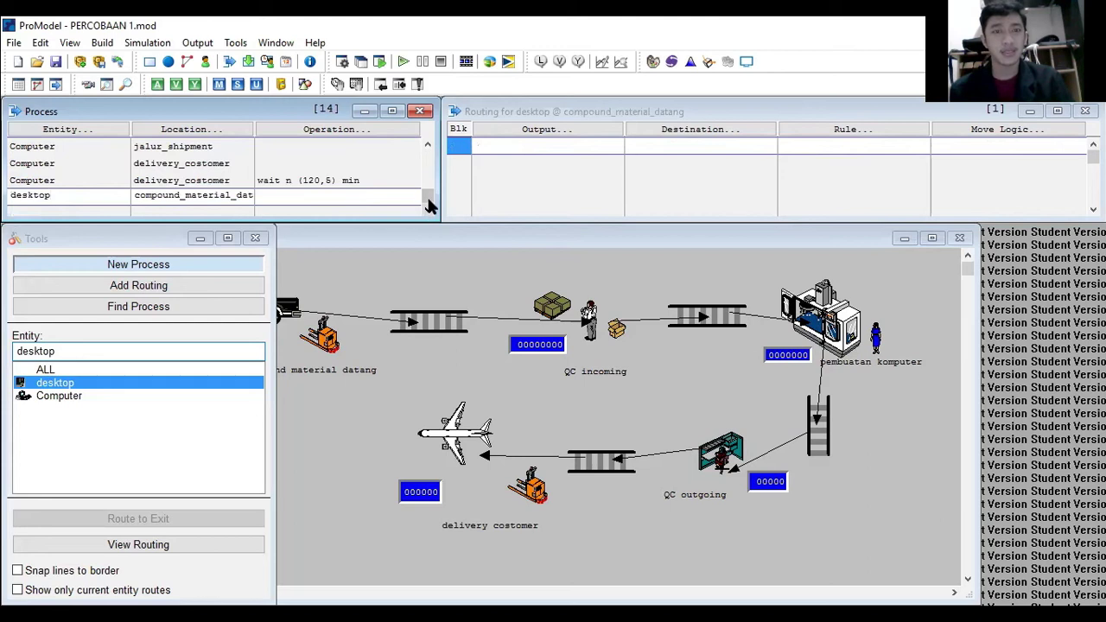
pyautogui.click(427, 201)
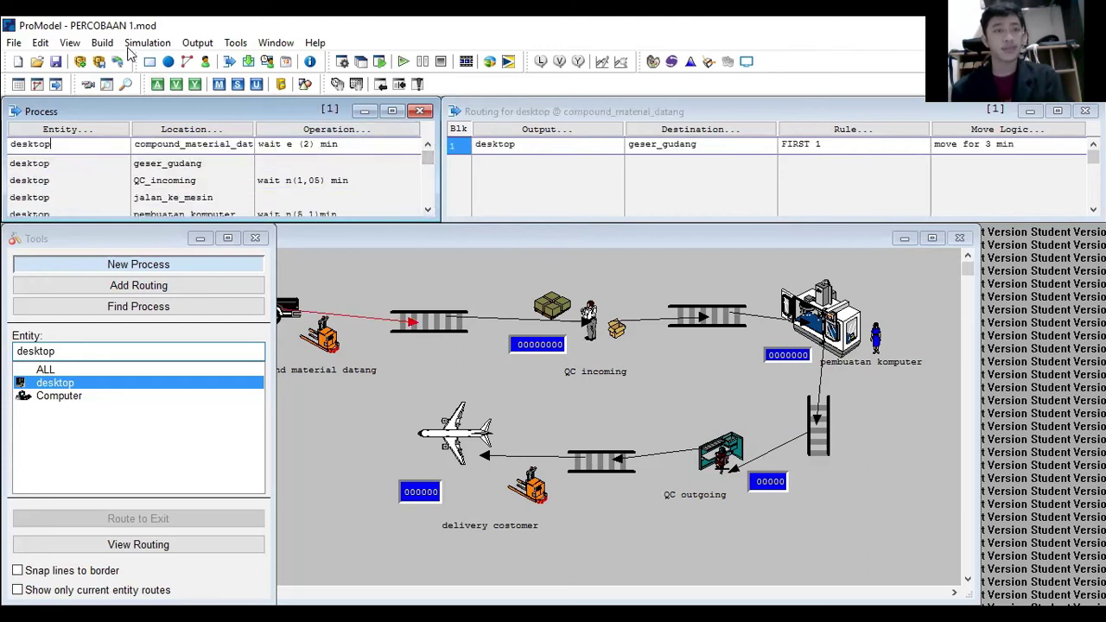
# Revisit the entity definitions and the location records, ending on the compound_material_datang location.
pyautogui.click(107, 43)
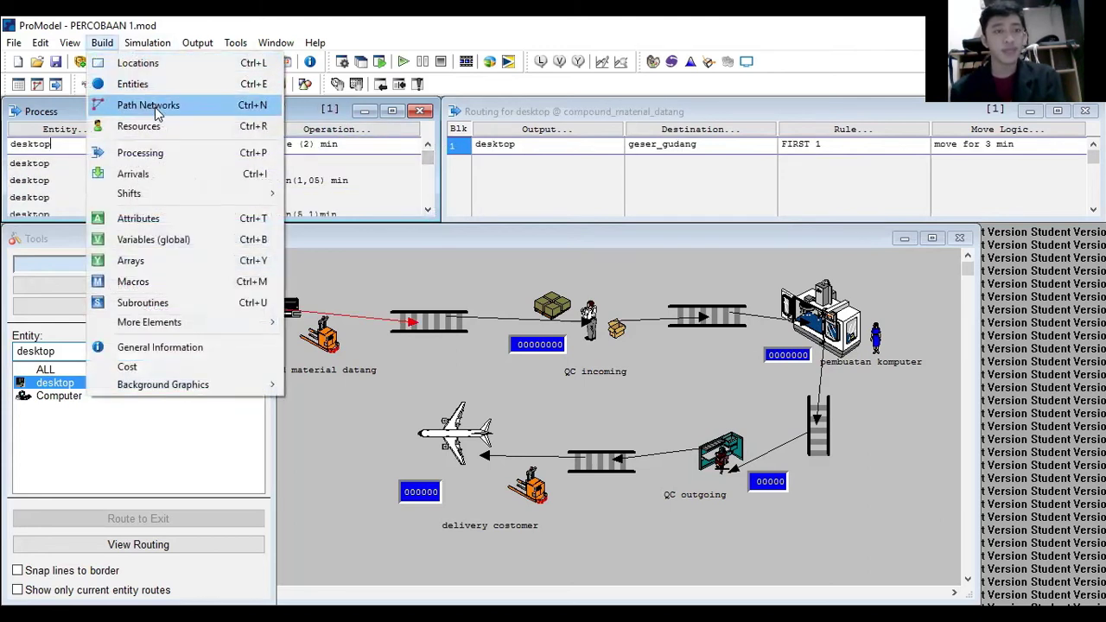
pyautogui.click(159, 84)
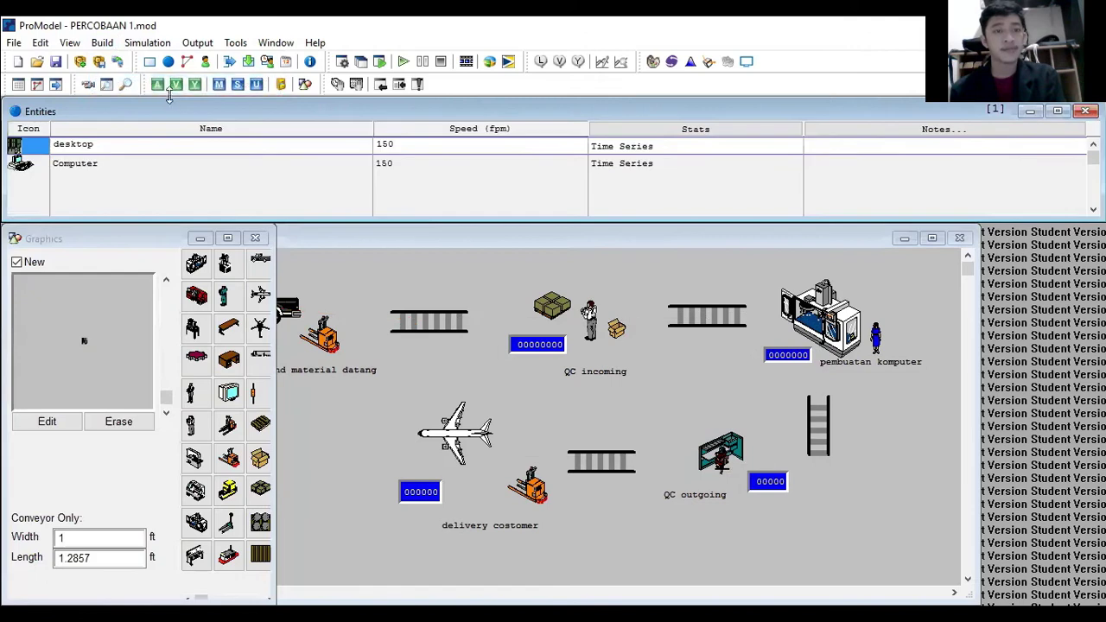
pyautogui.click(103, 43)
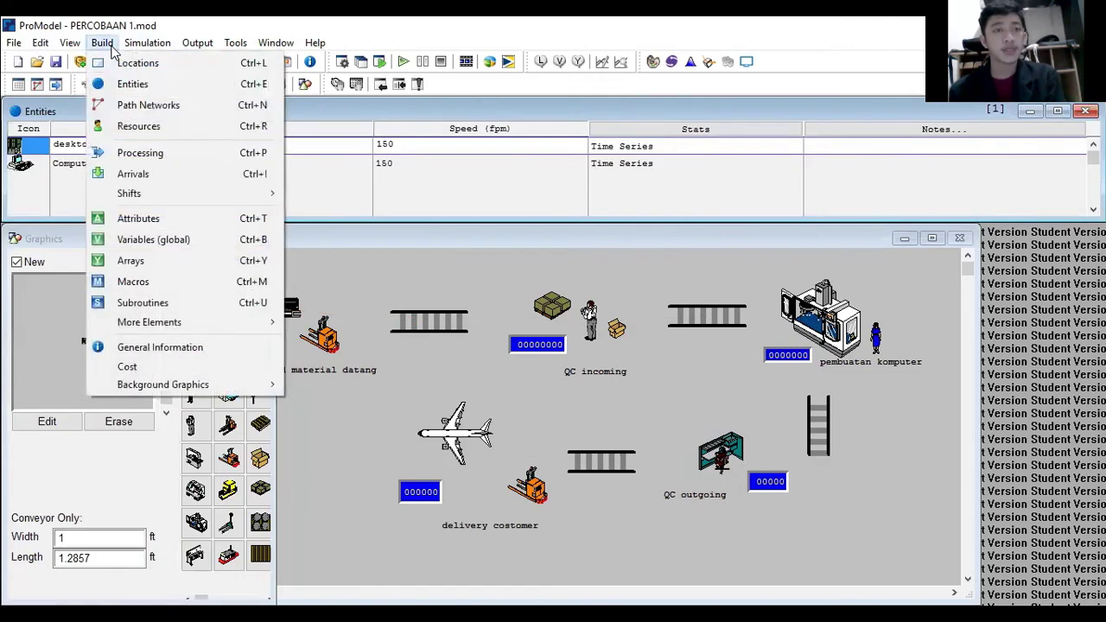
pyautogui.click(121, 63)
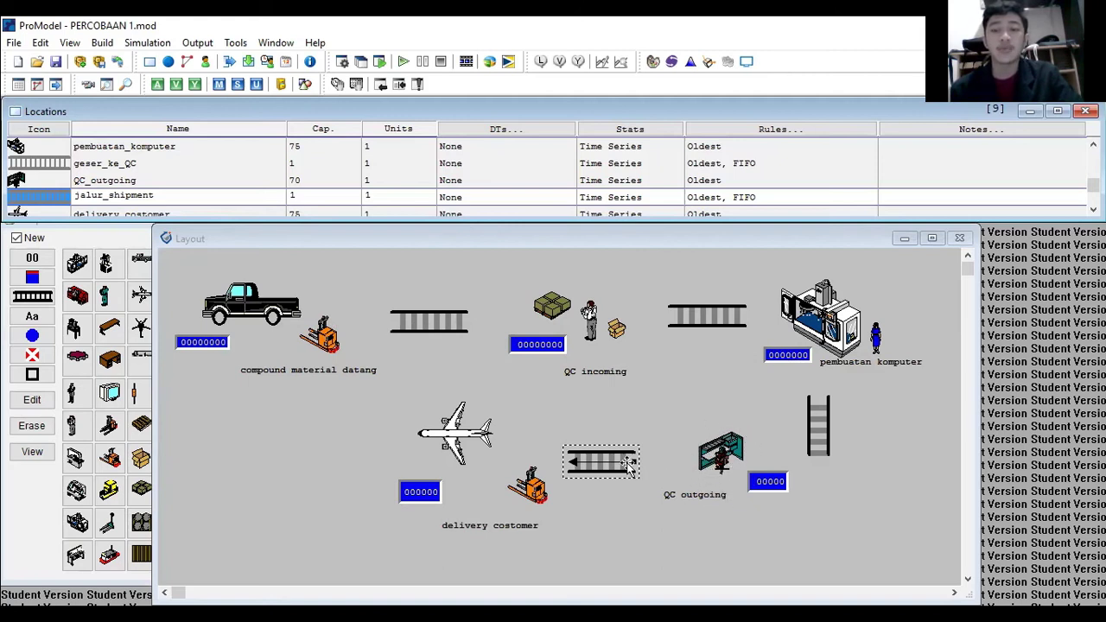
pyautogui.click(235, 292)
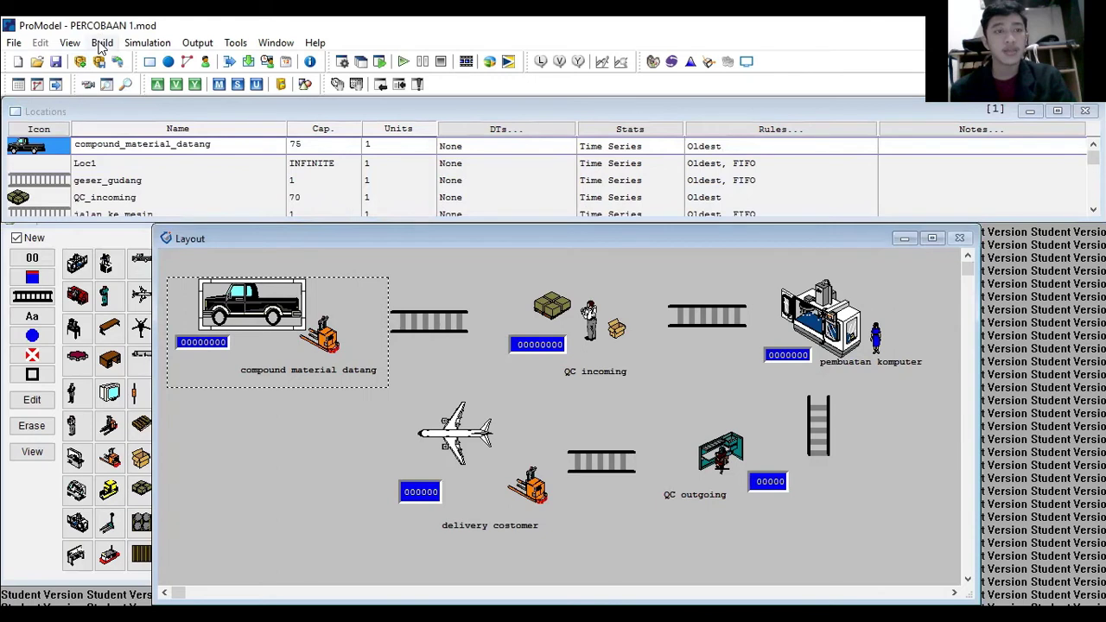
# Reopen the process and routing tables, and review the Arrivals table for the desktop entity.
pyautogui.click(102, 44)
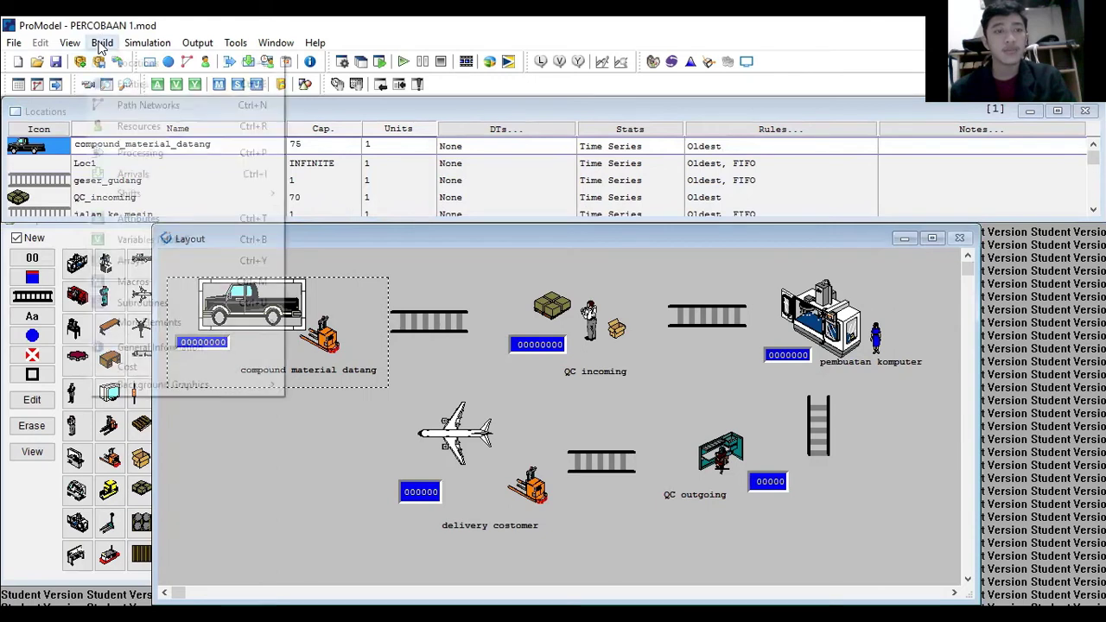
pyautogui.click(161, 156)
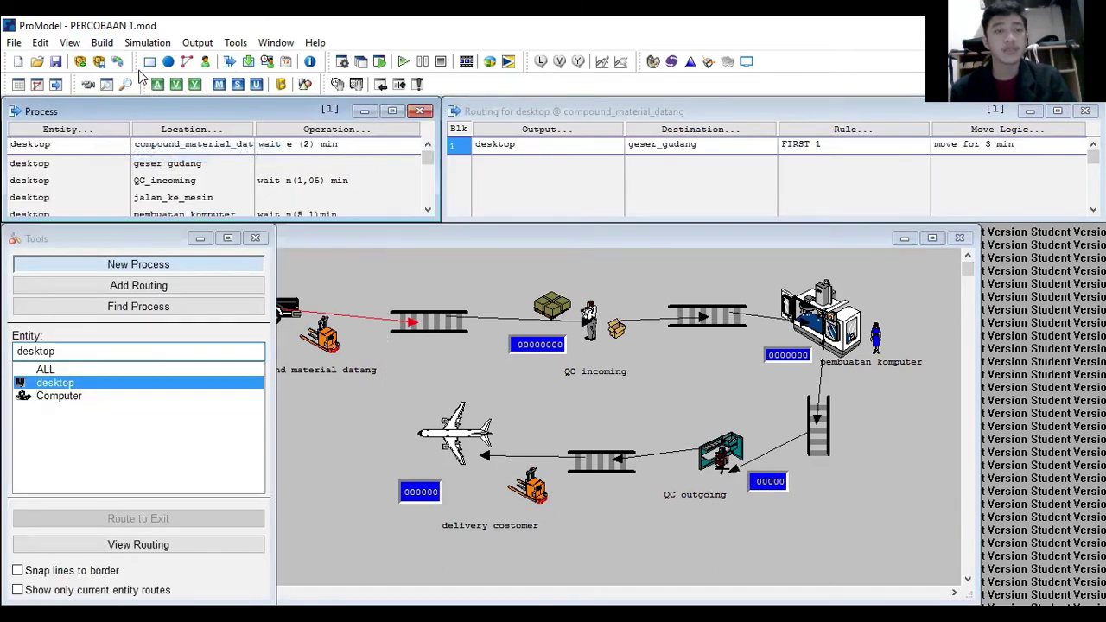
pyautogui.click(102, 43)
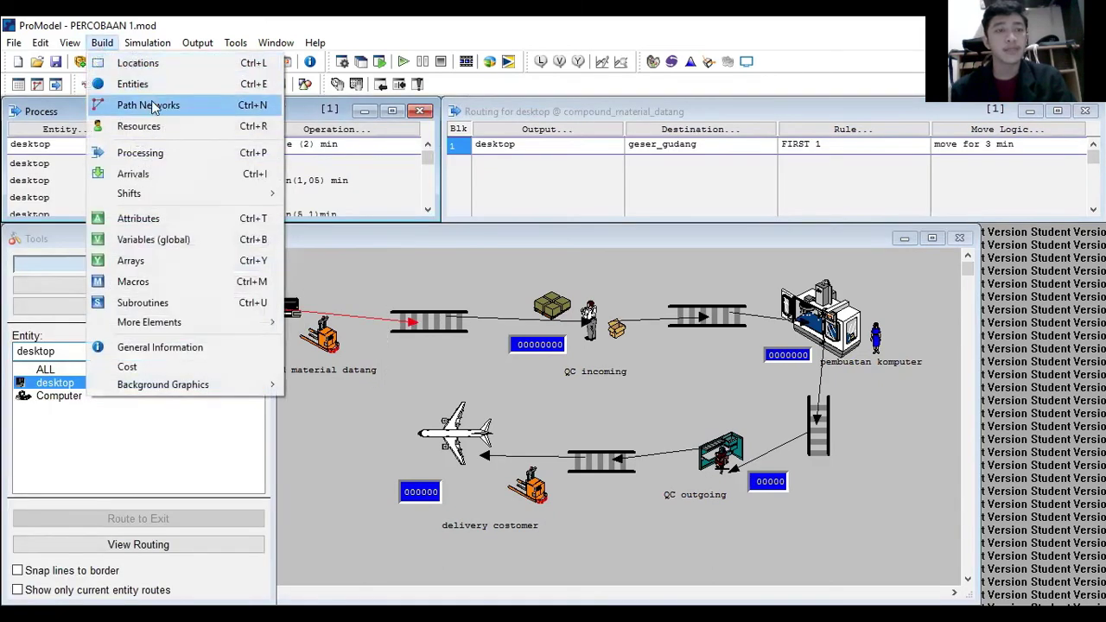
pyautogui.click(157, 175)
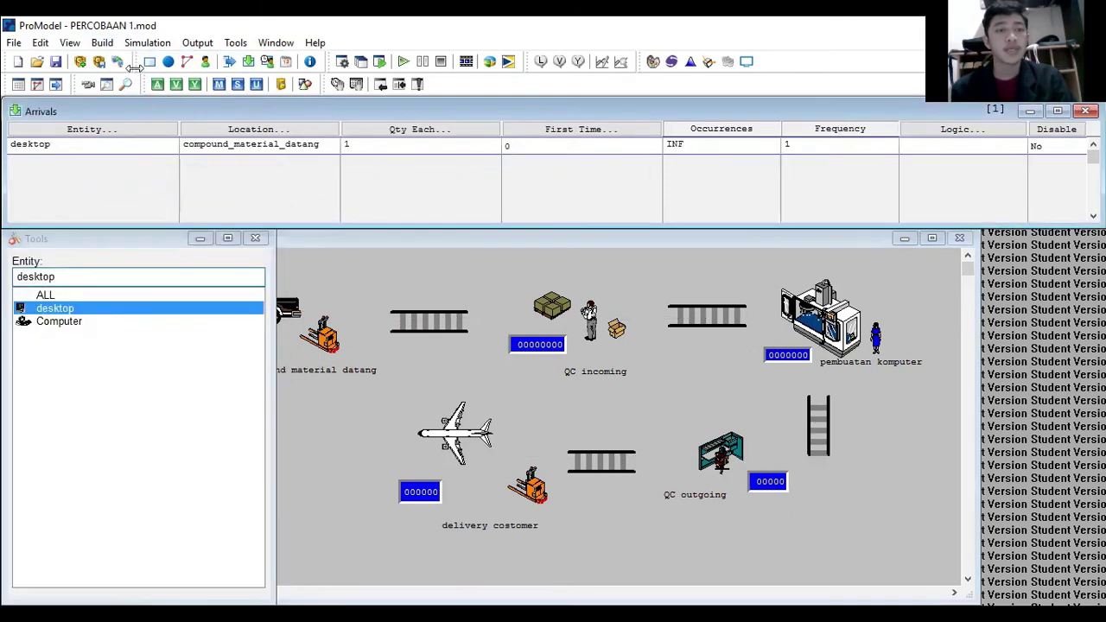
# Set the simulation run time to 100 hours in the simulation options.
pyautogui.click(145, 43)
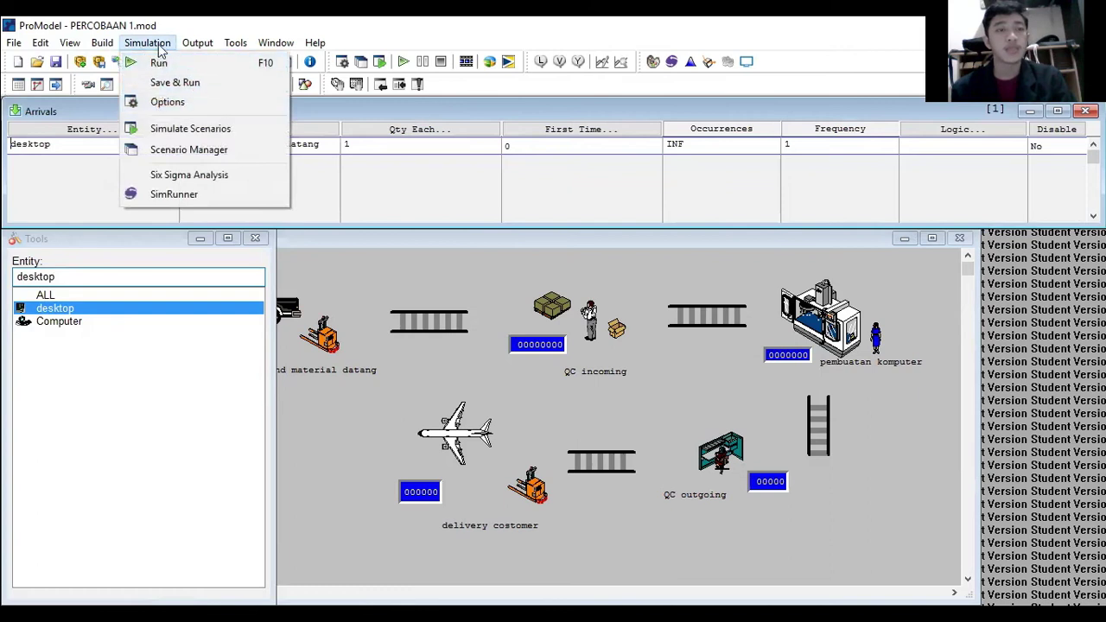
pyautogui.click(175, 104)
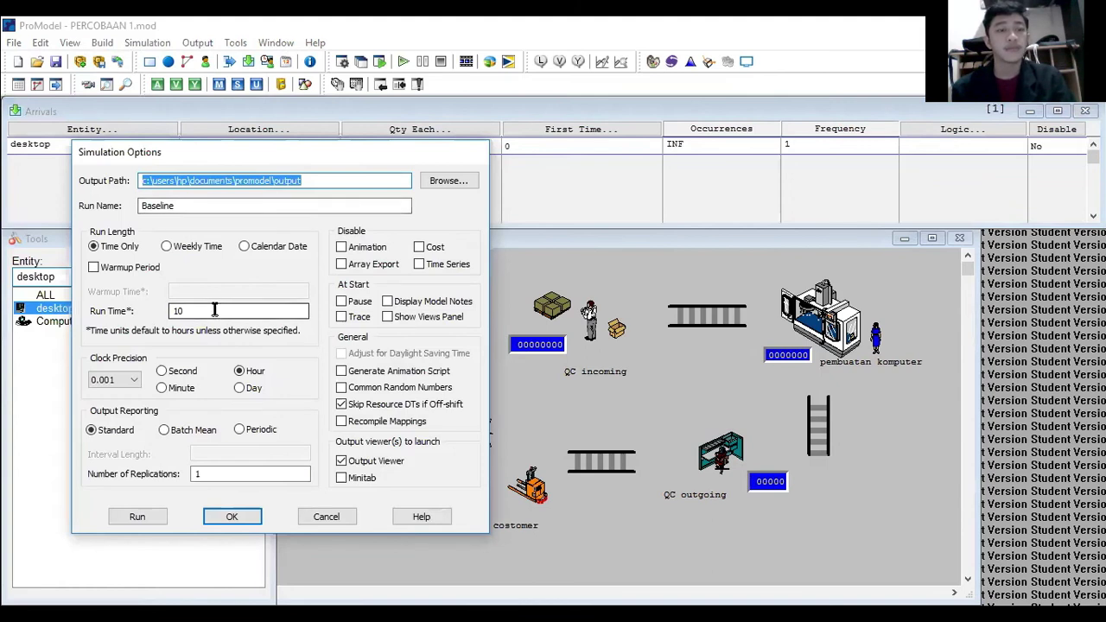
pyautogui.click(215, 310)
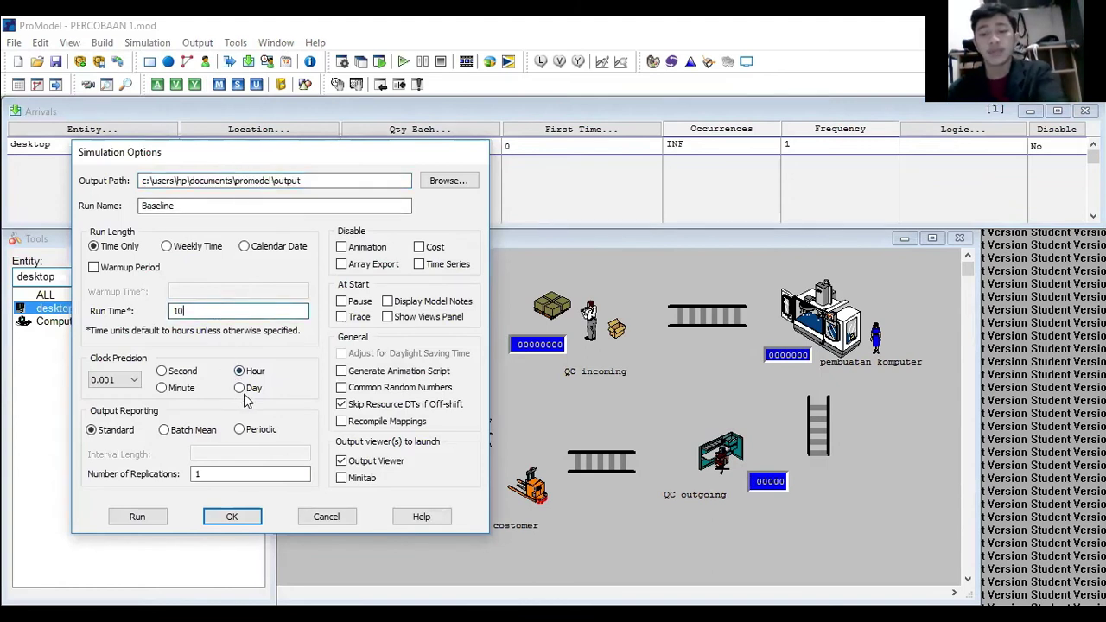
pyautogui.write('0')
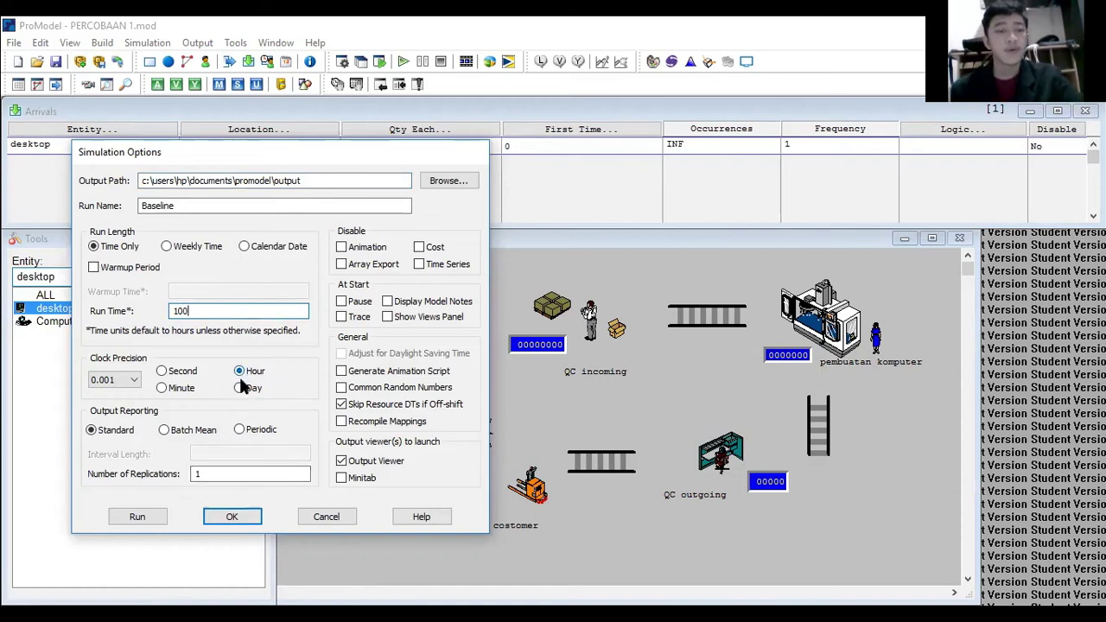
pyautogui.click(232, 516)
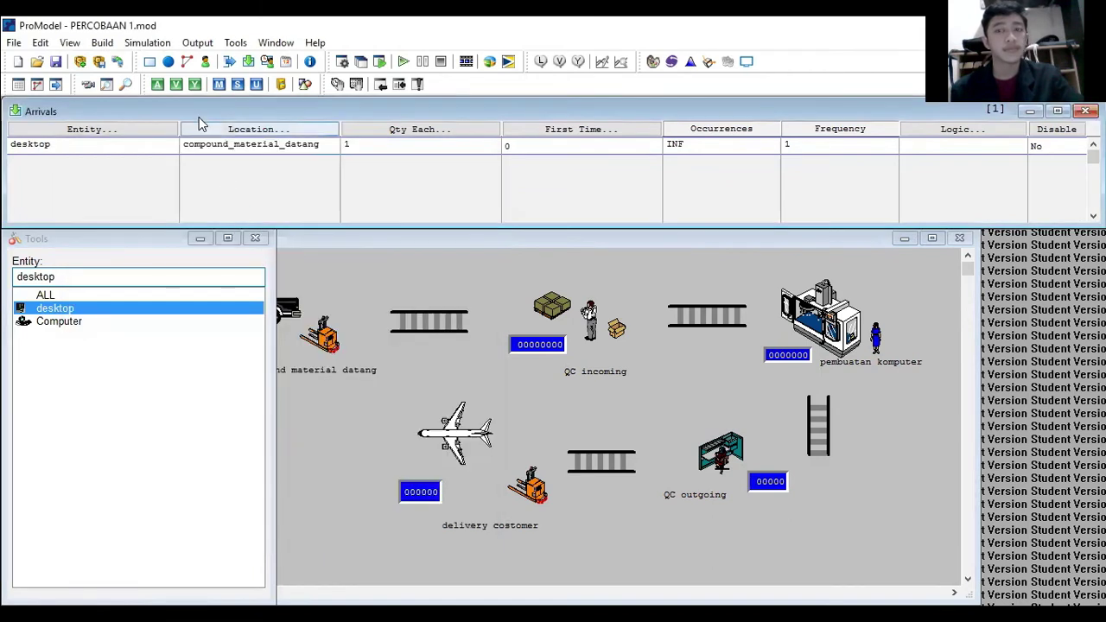
# Run the simulation and watch the animation, first raising its speed above the middle setting and finally slowing it to near the minimum.
pyautogui.click(147, 43)
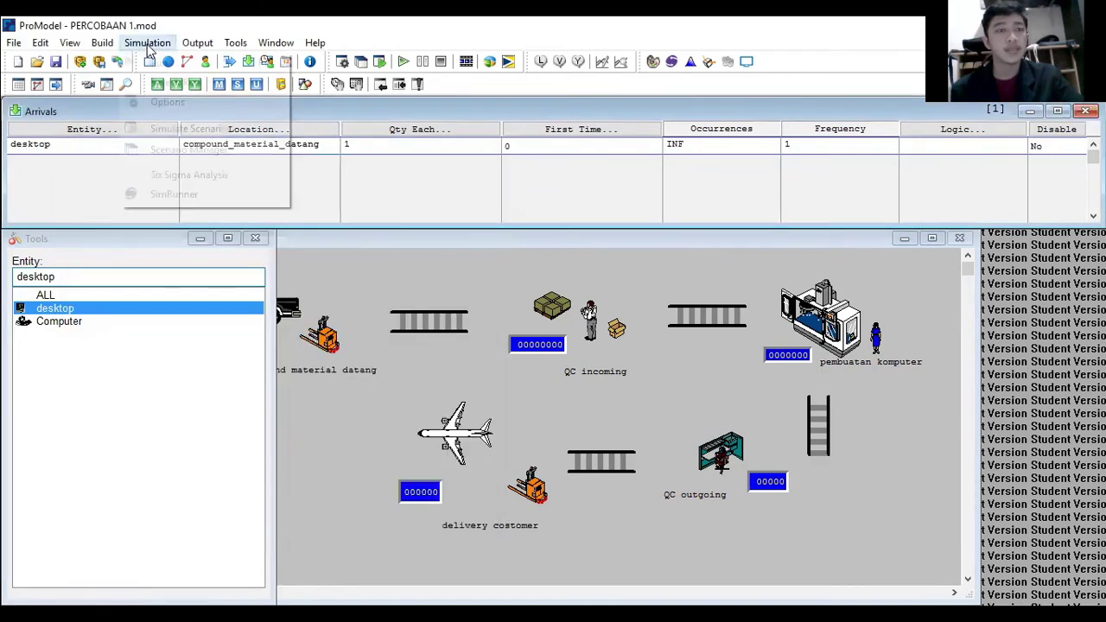
pyautogui.click(159, 63)
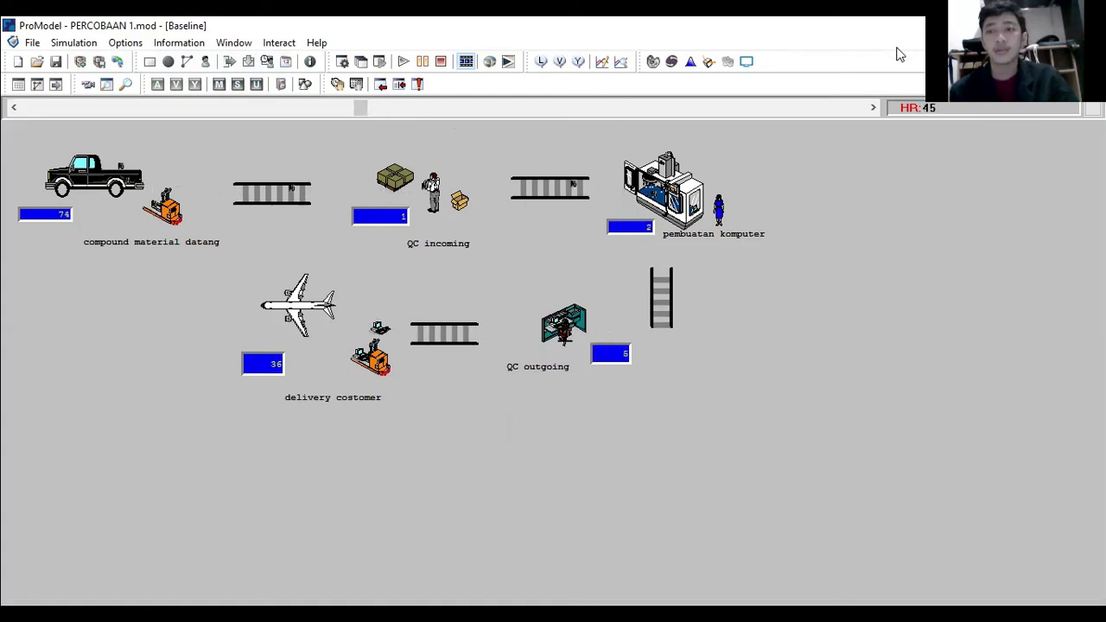
pyautogui.moveTo(375, 107); pyautogui.dragTo(606, 109)
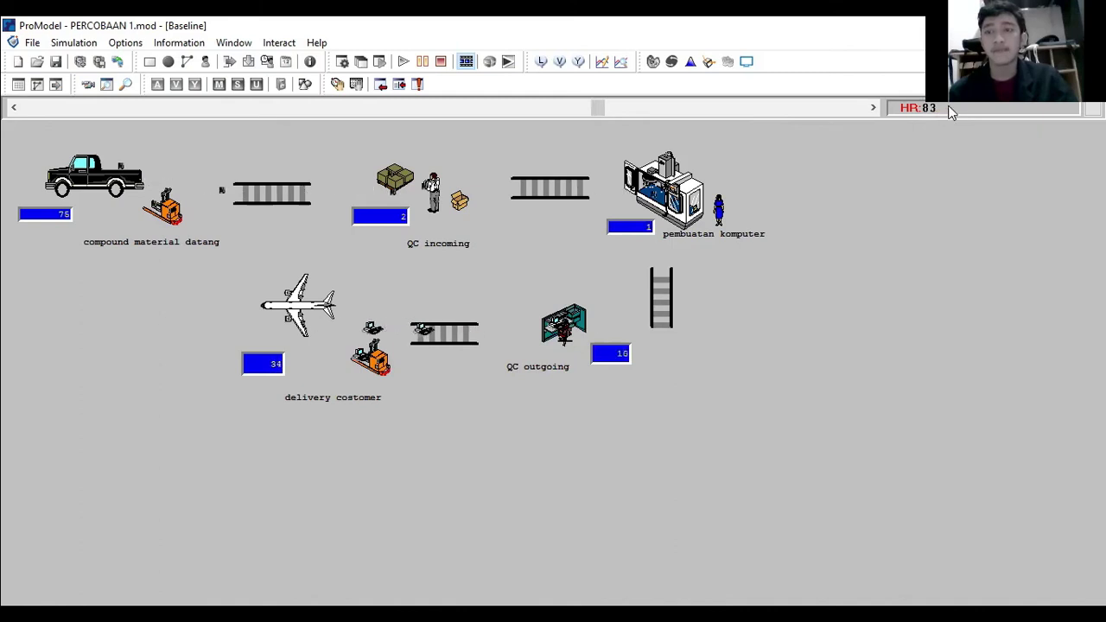
pyautogui.moveTo(597, 107); pyautogui.dragTo(233, 125)
pyautogui.moveTo(138, 108); pyautogui.dragTo(52, 109)
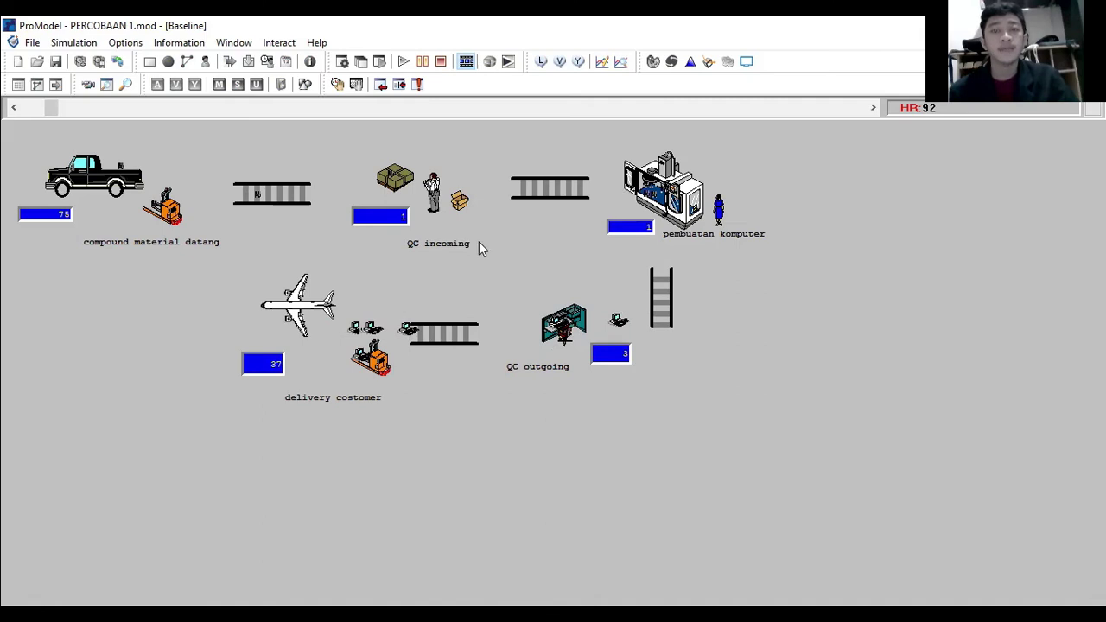
# Raise the animation speed in stages to well above the middle setting until the run completes, and choose to see the results.
pyautogui.click(58, 110)
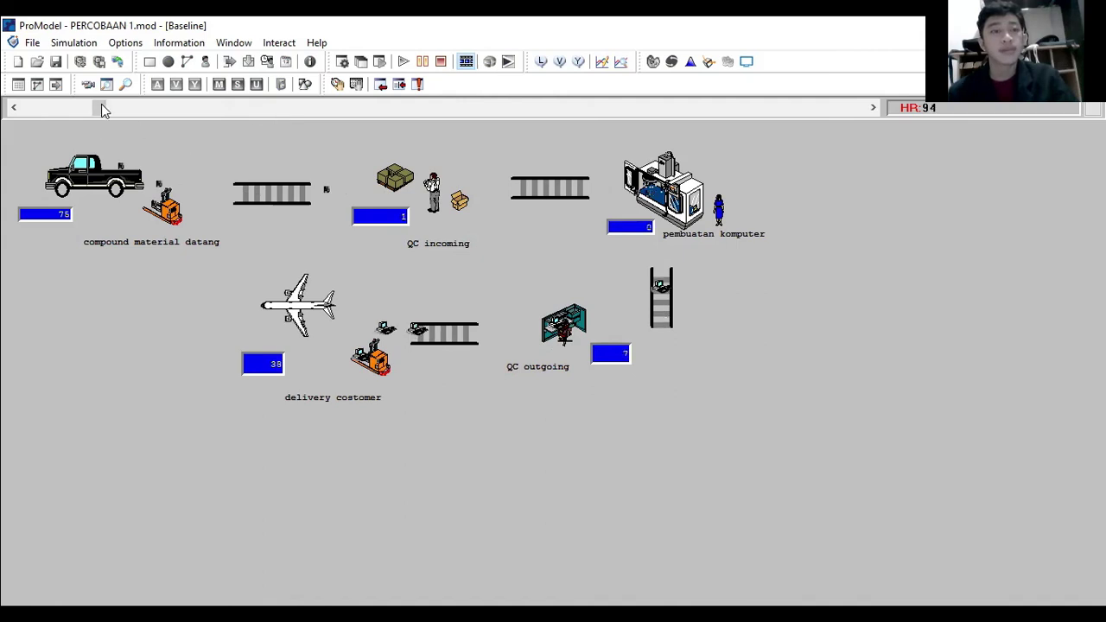
pyautogui.moveTo(102, 109); pyautogui.dragTo(155, 109)
pyautogui.click(514, 108)
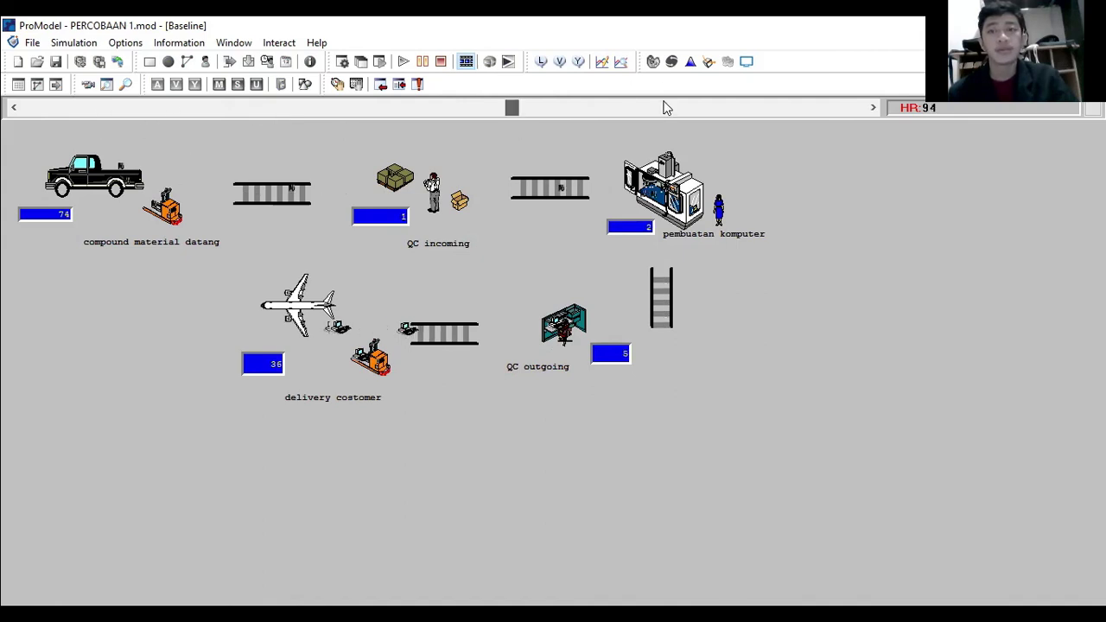
pyautogui.click(664, 108)
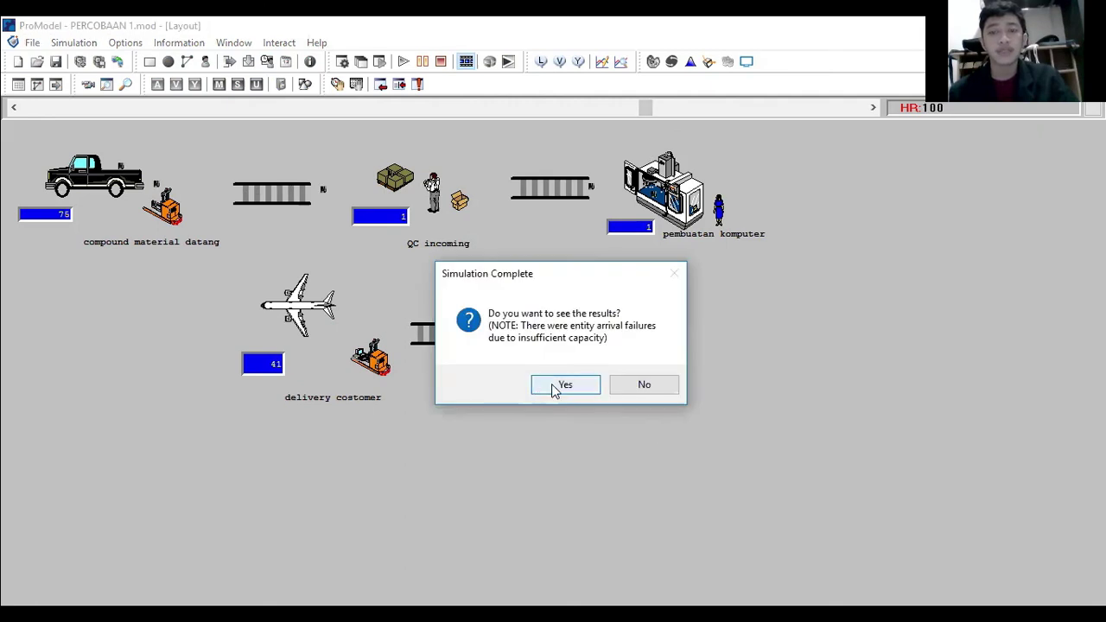
pyautogui.click(557, 388)
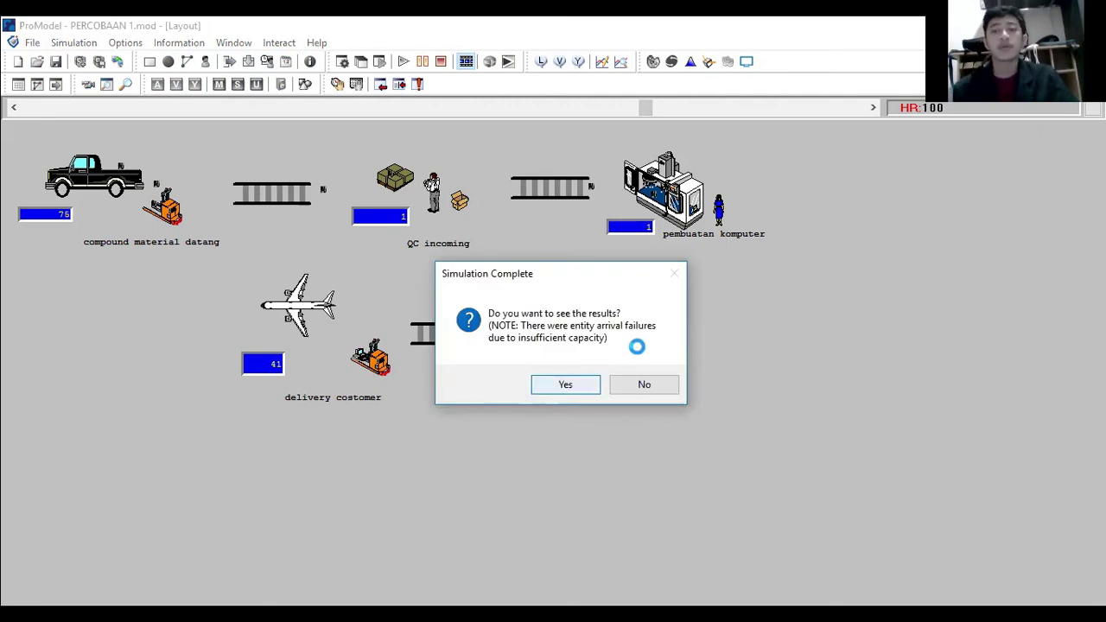